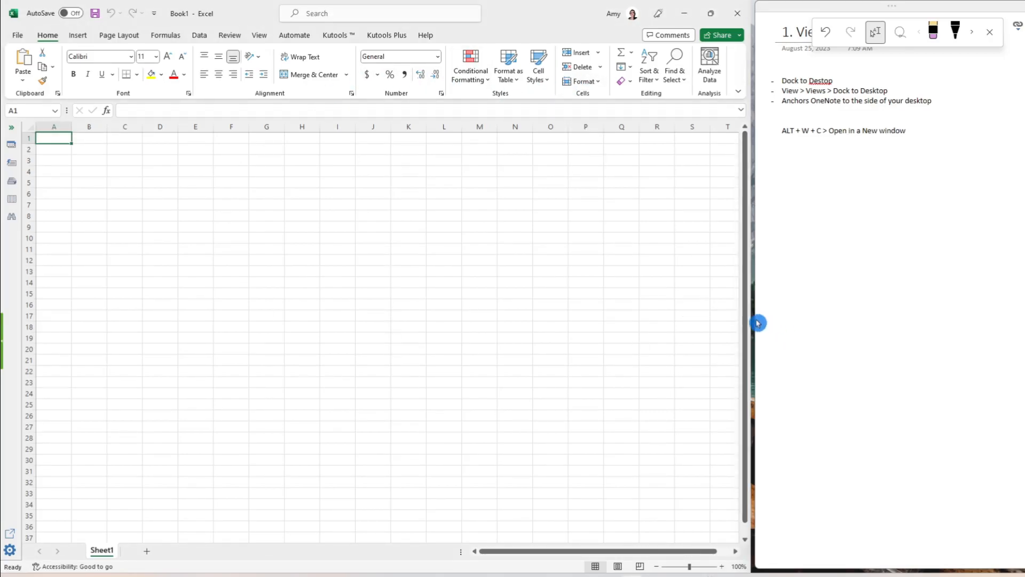
# Step: Widen the OneNote window docked beside the Excel workbook
pyautogui.moveTo(757, 320); pyautogui.dragTo(529, 306)
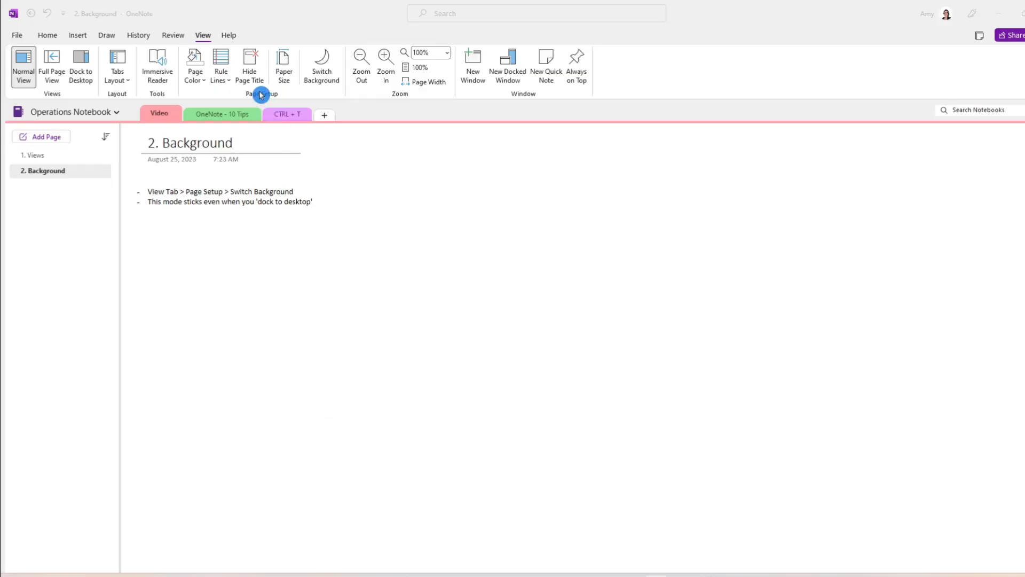
# Step: Switch the Background page's canvas to dark and back to light
pyautogui.click(326, 65)
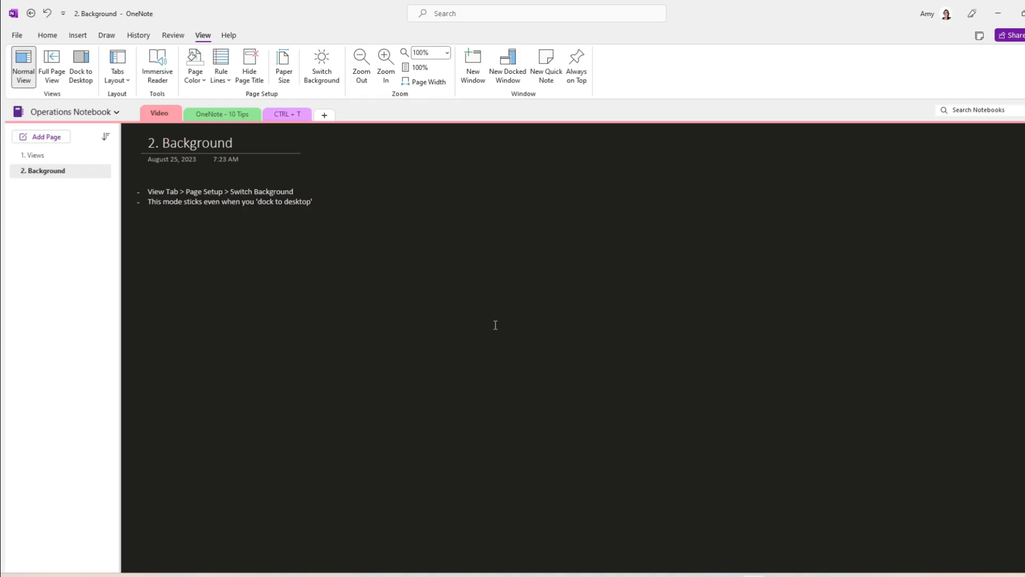
pyautogui.press('alt')
pyautogui.press('w')
pyautogui.press('c')
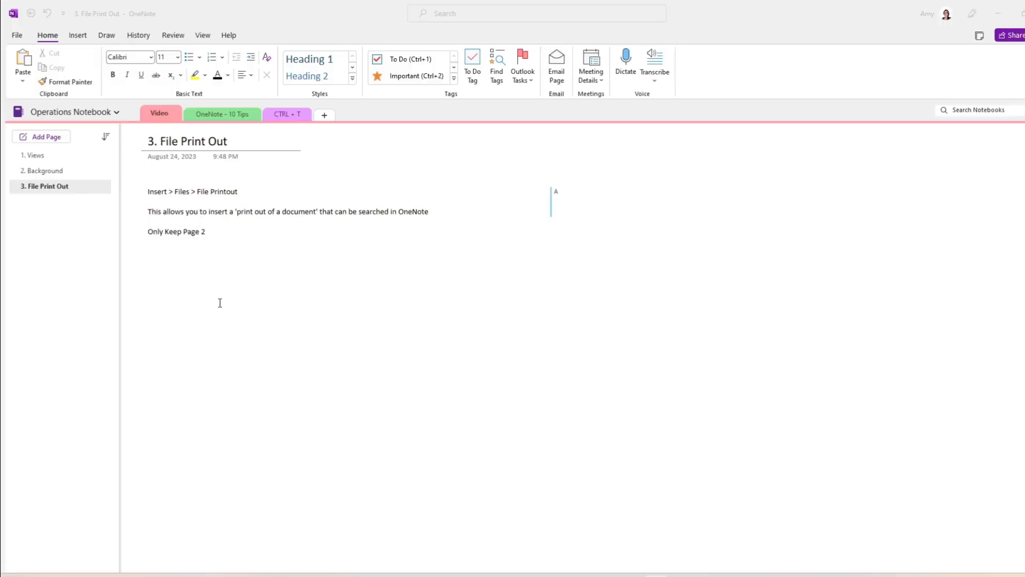
# Step: Insert the Test Quiz Import Word document from Downloads as a file printout on the File Print Out page
pyautogui.click(71, 37)
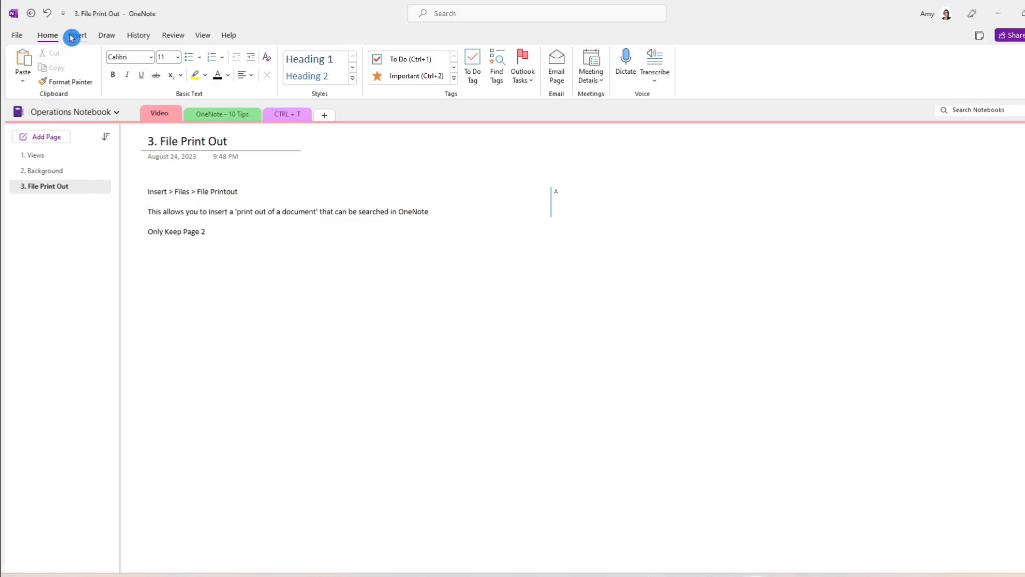
pyautogui.click(71, 38)
pyautogui.click(89, 55)
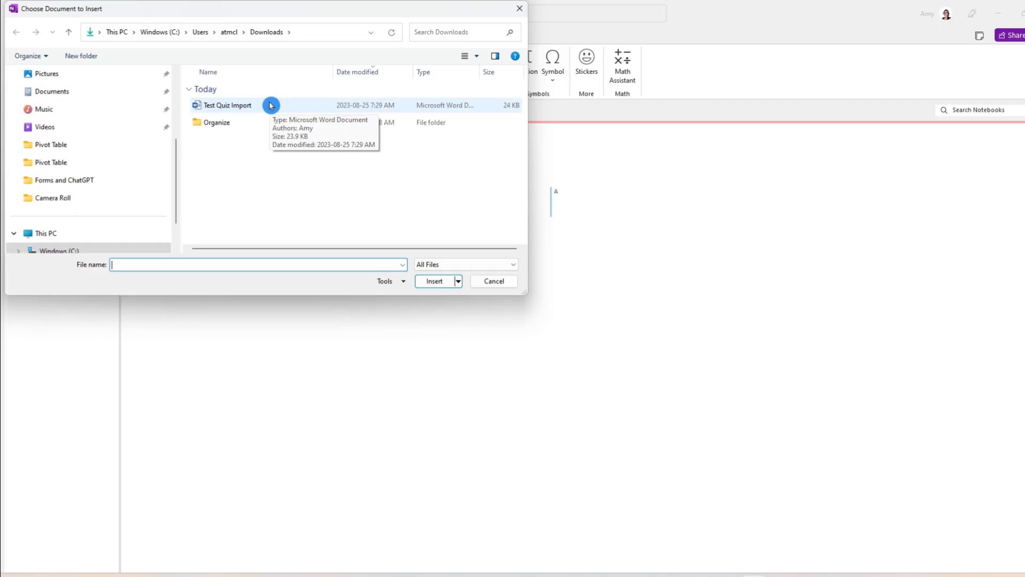
pyautogui.click(271, 105)
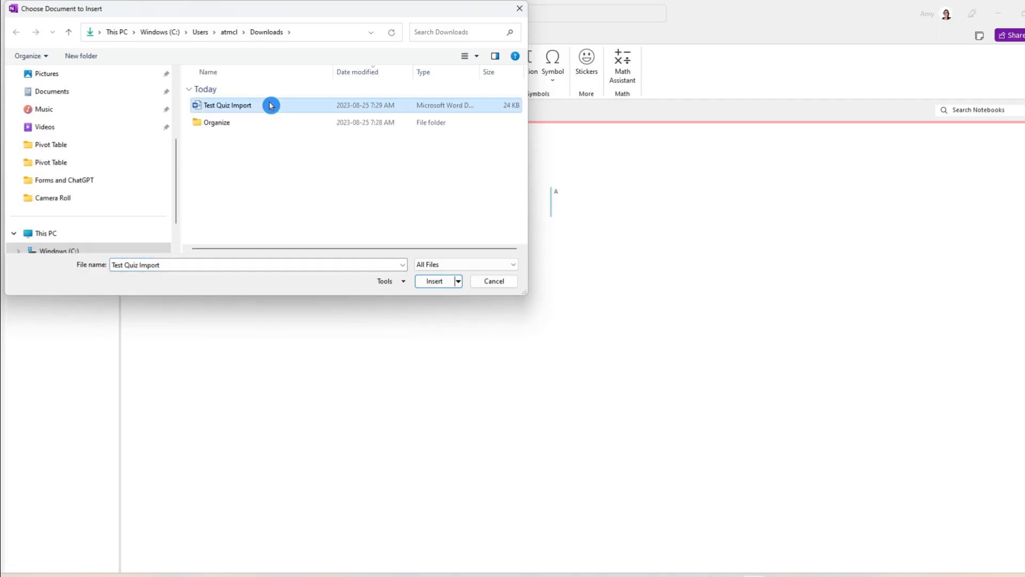
pyautogui.click(432, 286)
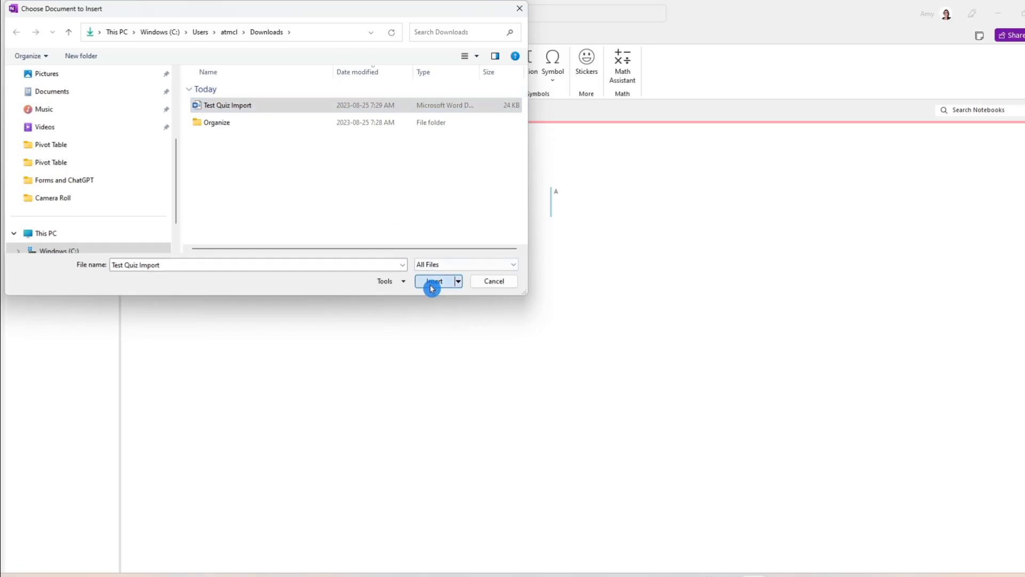
# Step: Search the File Print Out page for "manager" and examine the highlighted matches in the quiz printout
pyautogui.scroll(7, 426, 417)
pyautogui.scroll(5, 426, 417)
pyautogui.scroll(6, 554, 417)
pyautogui.click(554, 417)
pyautogui.scroll(10, 507, 256)
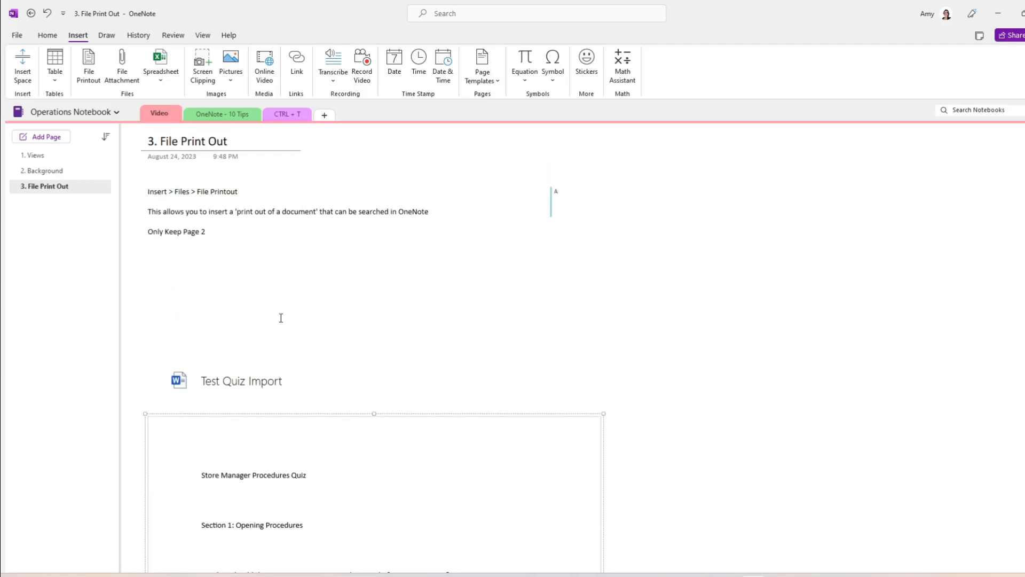
pyautogui.hotkey('ctrl', 'f')
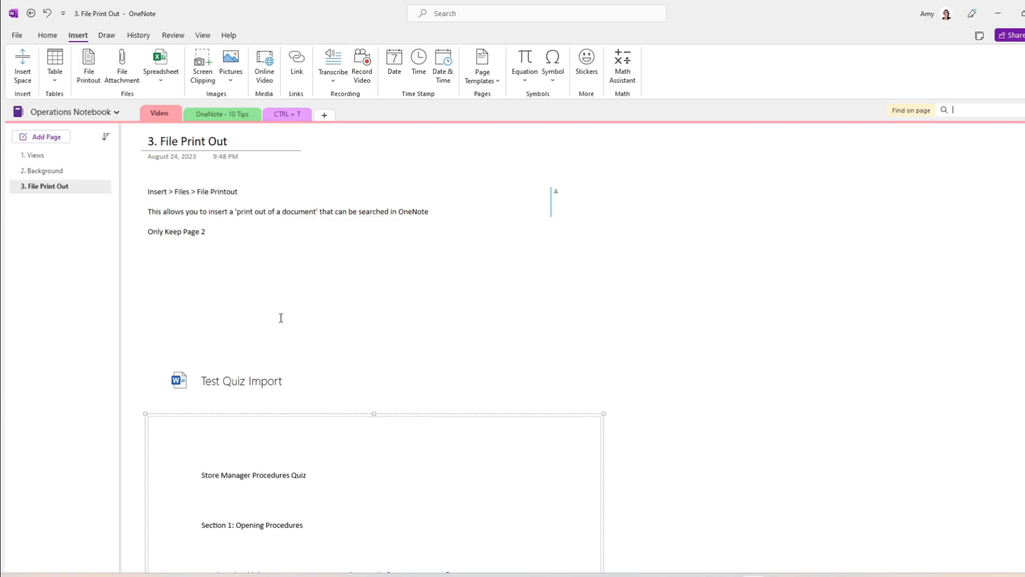
pyautogui.write('m')
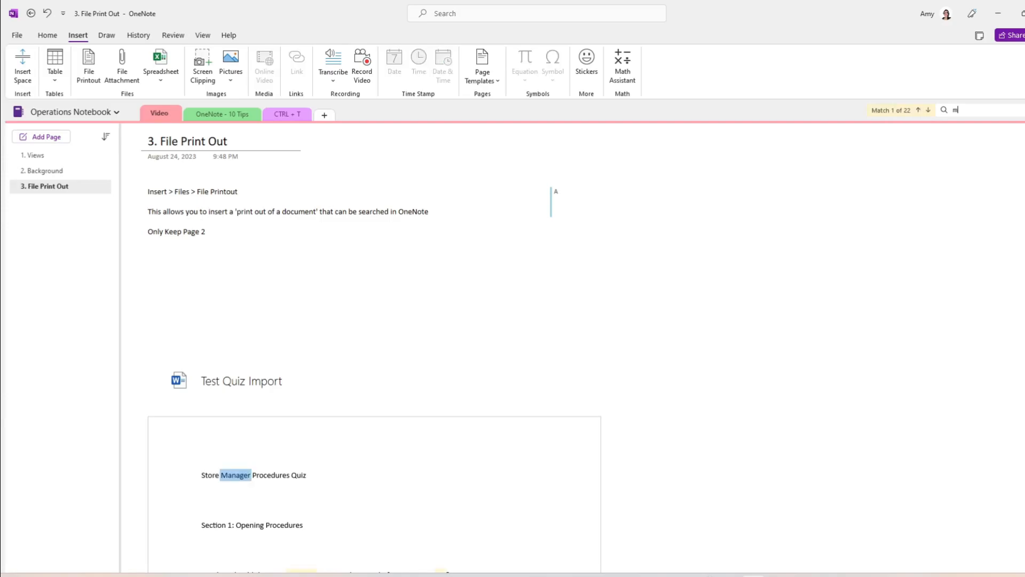
pyautogui.write('anager')
pyautogui.scroll(-2, 507, 491)
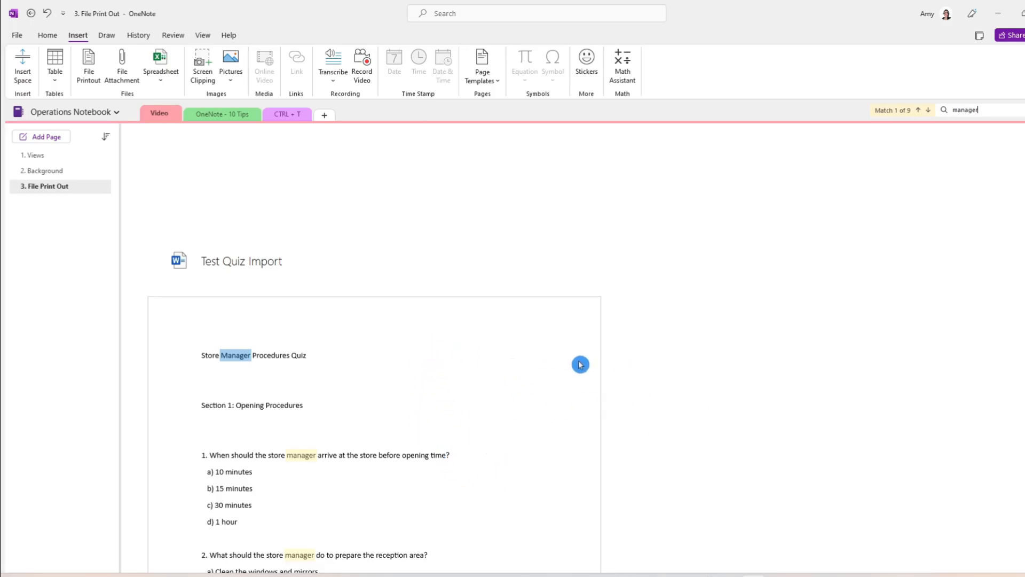
pyautogui.scroll(-3, 371, 368)
pyautogui.scroll(-1, 374, 368)
pyautogui.scroll(-3, 481, 342)
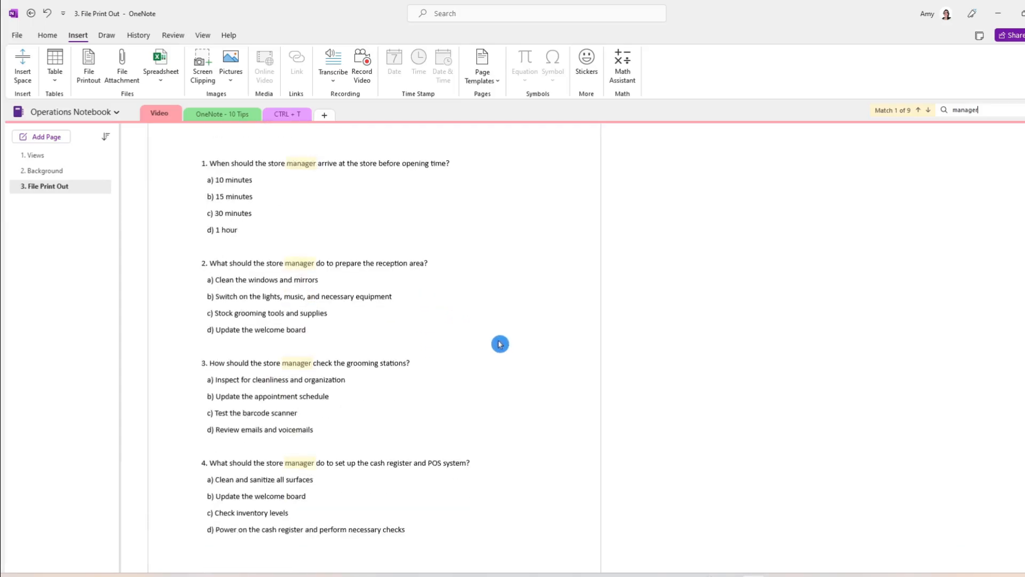
pyautogui.scroll(-4, 497, 341)
# Step: Delete unneeded pages from the Test Quiz Import printout
pyautogui.click(477, 273)
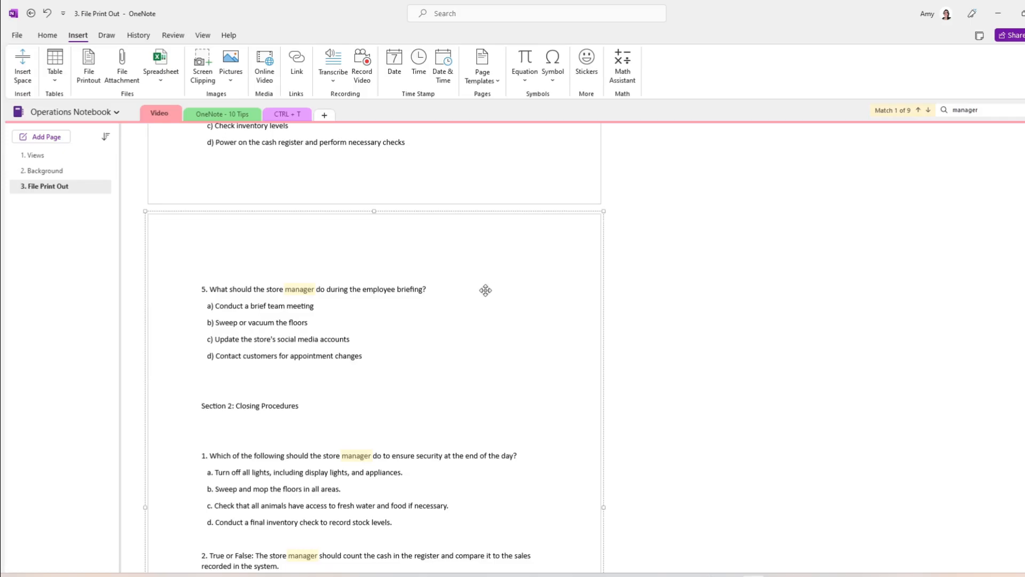
pyautogui.scroll(-9, 469, 289)
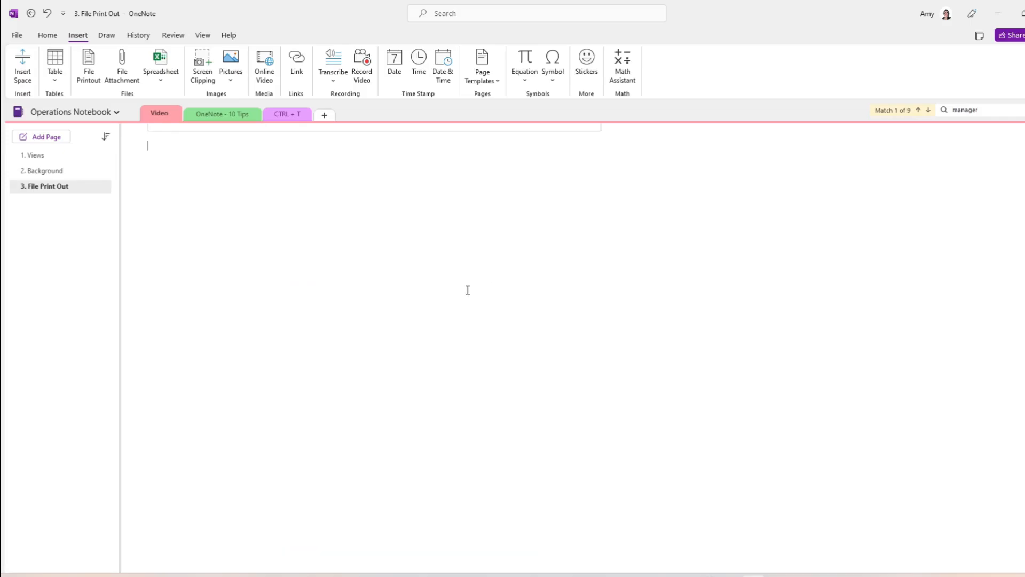
pyautogui.click(472, 280)
pyautogui.press('Delete')
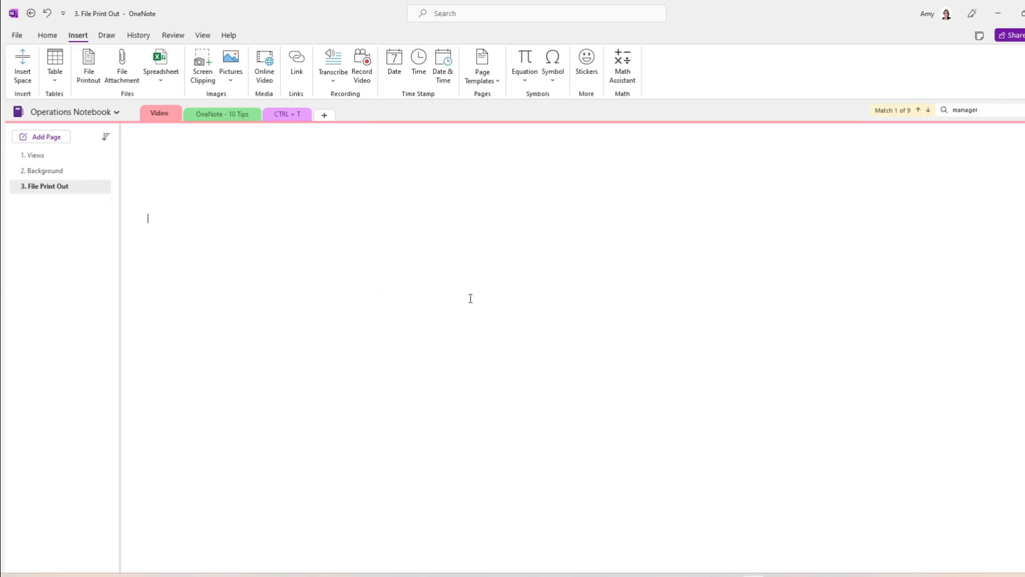
pyautogui.scroll(10, 619, 417)
pyautogui.click(165, 232)
pyautogui.scroll(5, 379, 367)
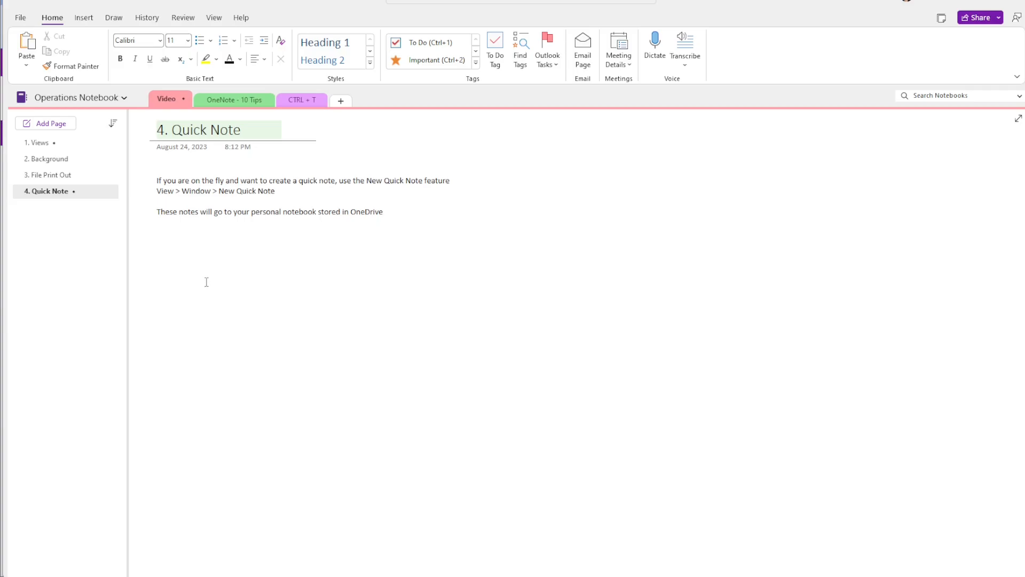
# Step: Write "Testing quick note" on the Quick Note page and put the same text in a new quick note
pyautogui.click(215, 18)
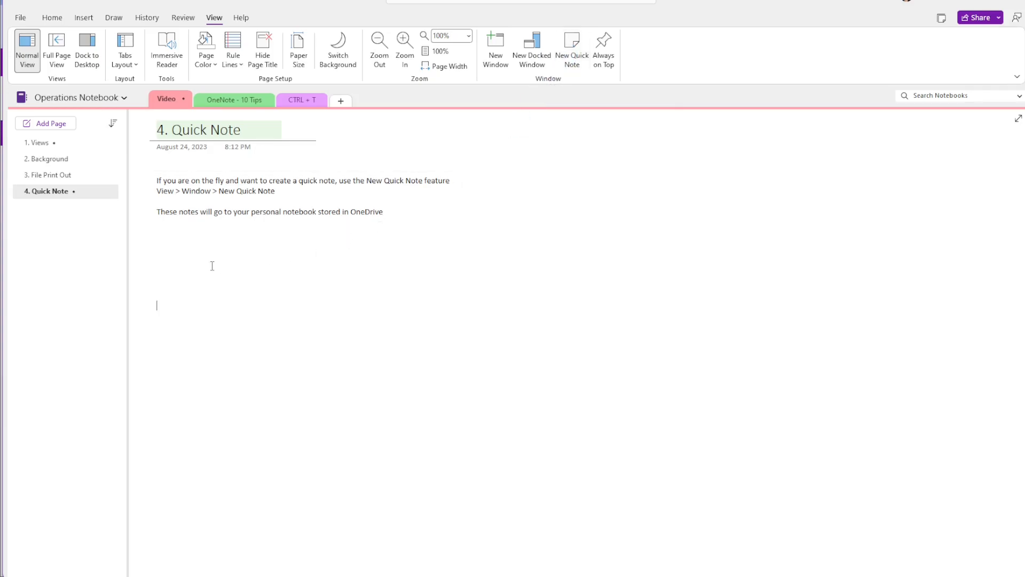
pyautogui.write('Testing quick note')
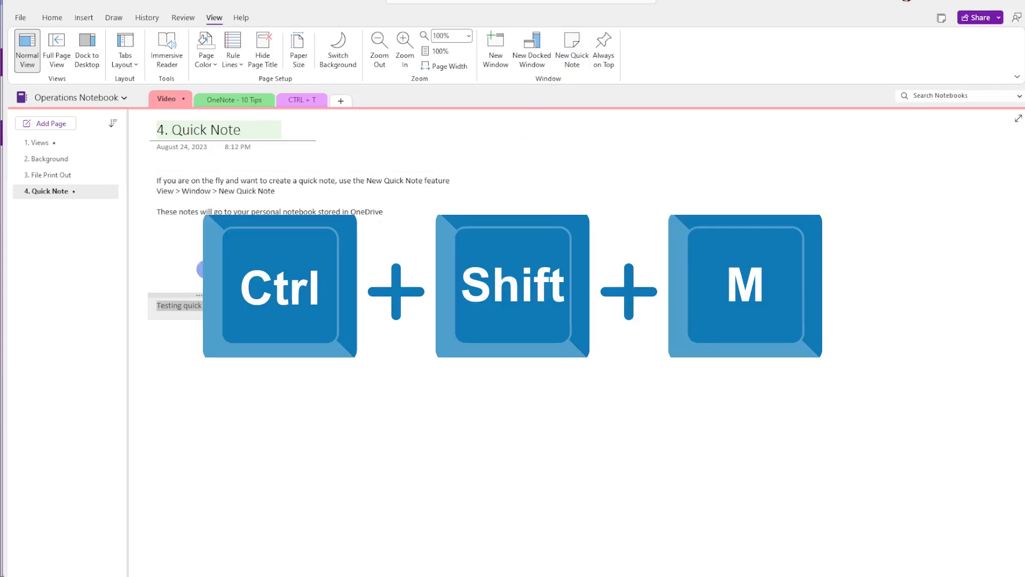
pyautogui.hotkey('ctrl', 'shift', 'm')
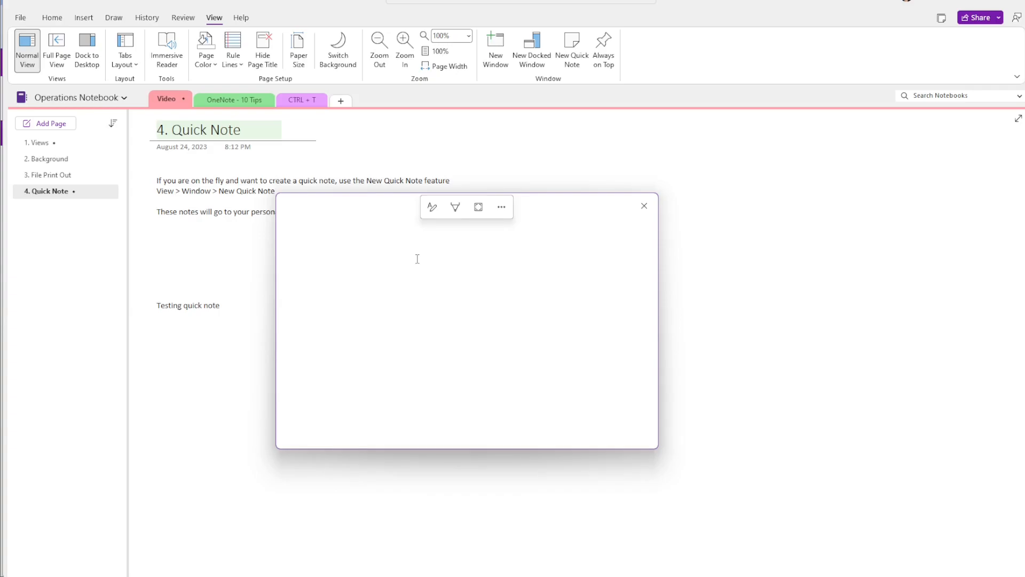
pyautogui.write('Testing quick note')
pyautogui.press('Return')
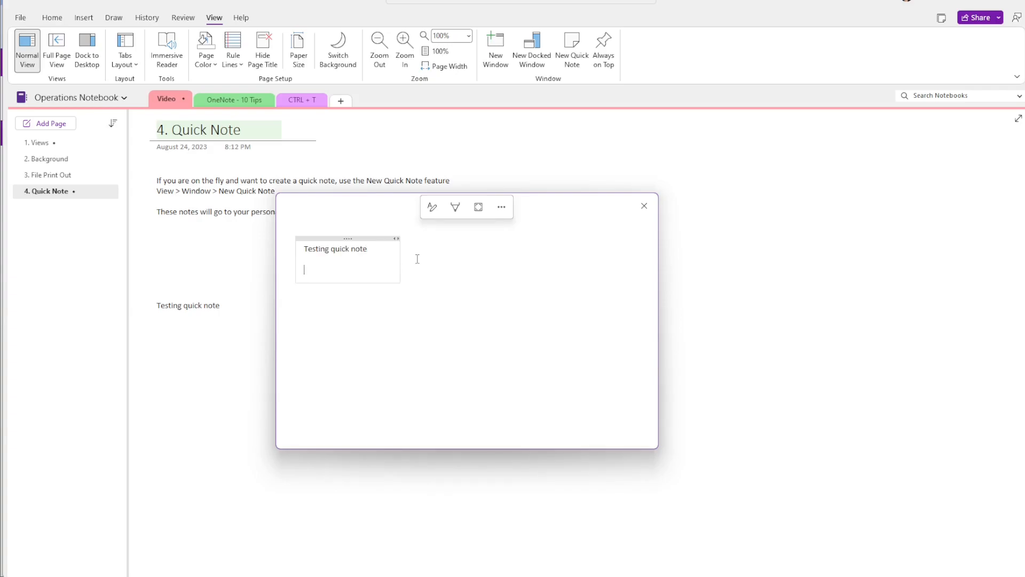
# Step: Add a screen clipping of the Quick Note page to the quick note beneath its text
pyautogui.click(482, 207)
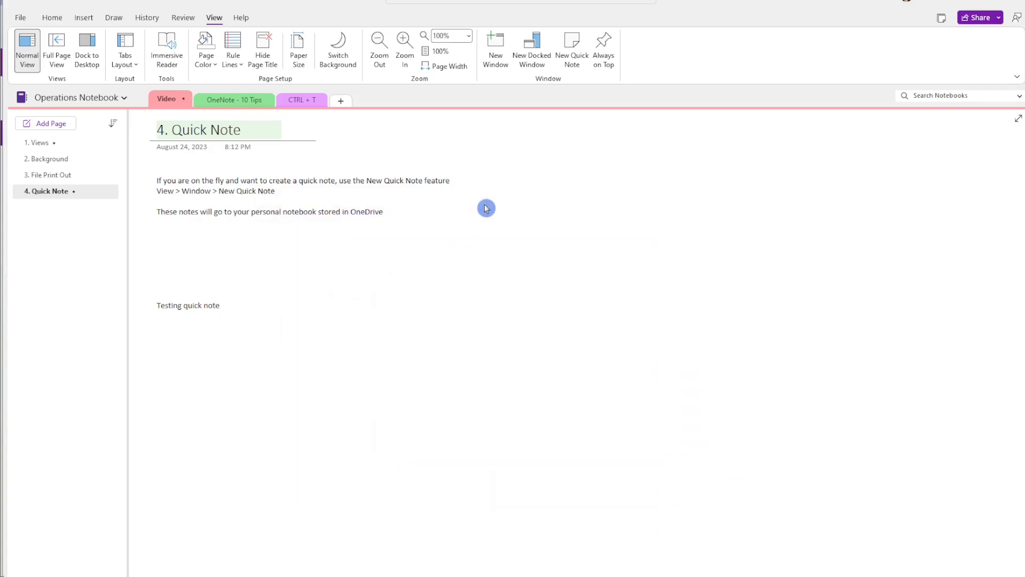
pyautogui.press('super+shift+s')
pyautogui.moveTo(109, 86); pyautogui.dragTo(542, 411)
pyautogui.scroll(5, 463, 364)
# Step: Highlight "Testing quick note" in yellow, mark it with a to-do checkbox, and close the quick note
pyautogui.moveTo(369, 253); pyautogui.dragTo(303, 252)
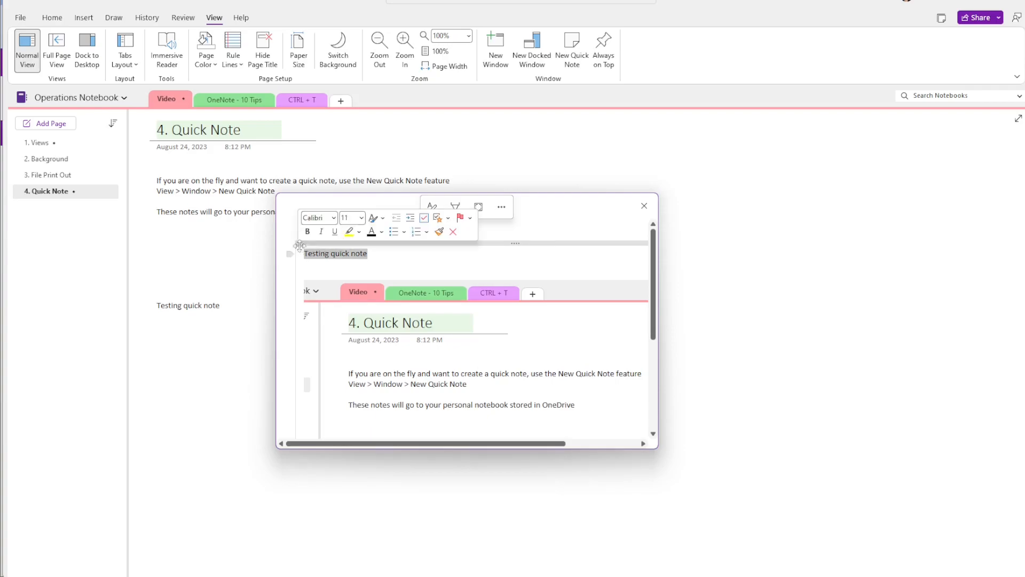
pyautogui.click(350, 235)
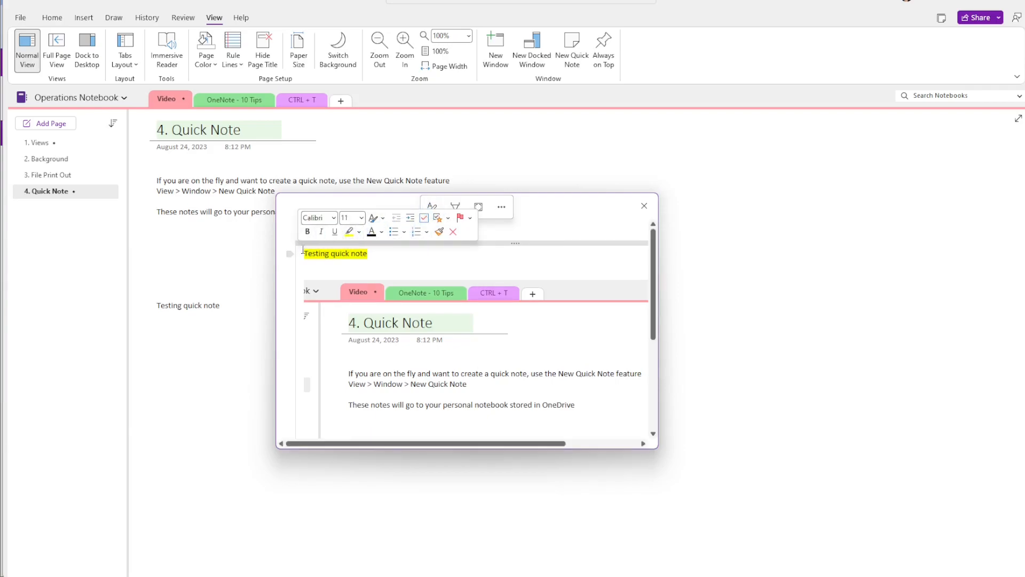
pyautogui.click(432, 207)
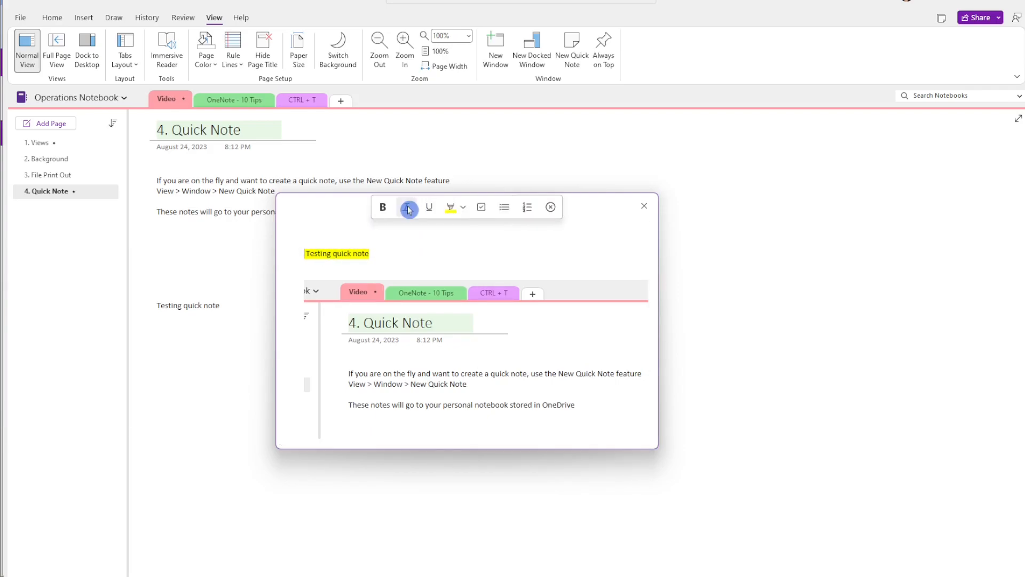
pyautogui.click(481, 207)
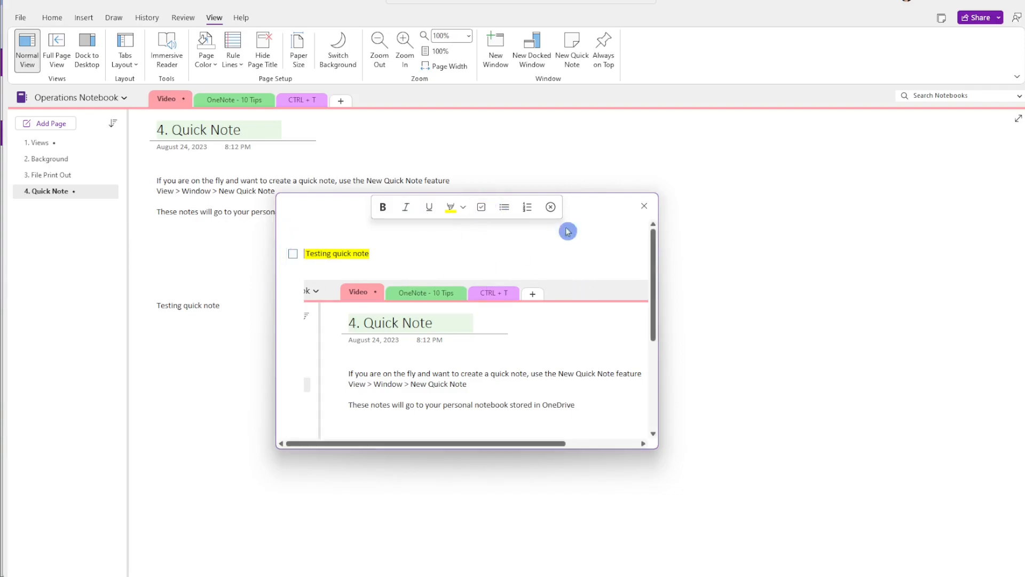
pyautogui.click(648, 209)
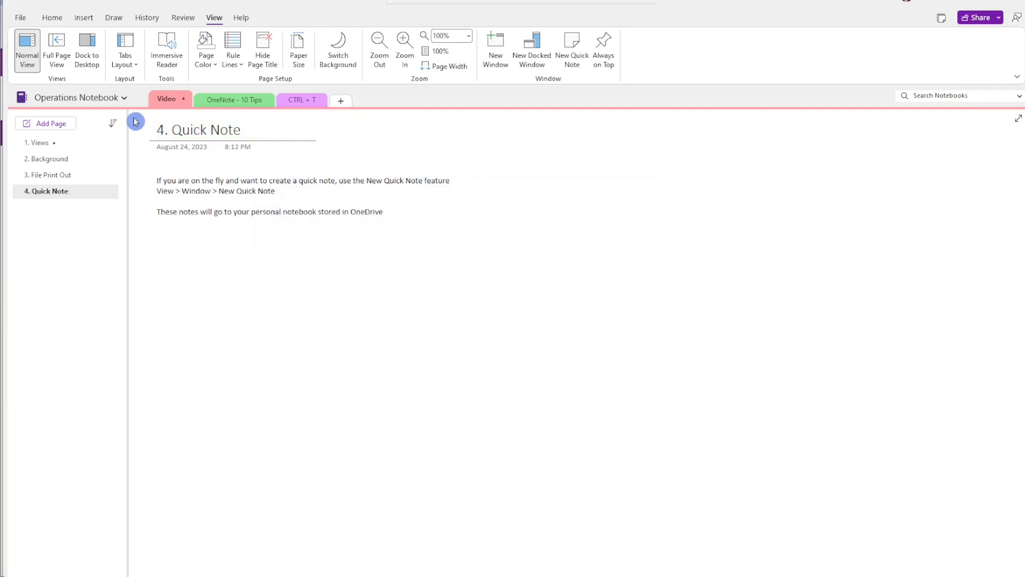
# Step: Open the Quick Notes section from the notebook list to view the saved quick note
pyautogui.click(115, 99)
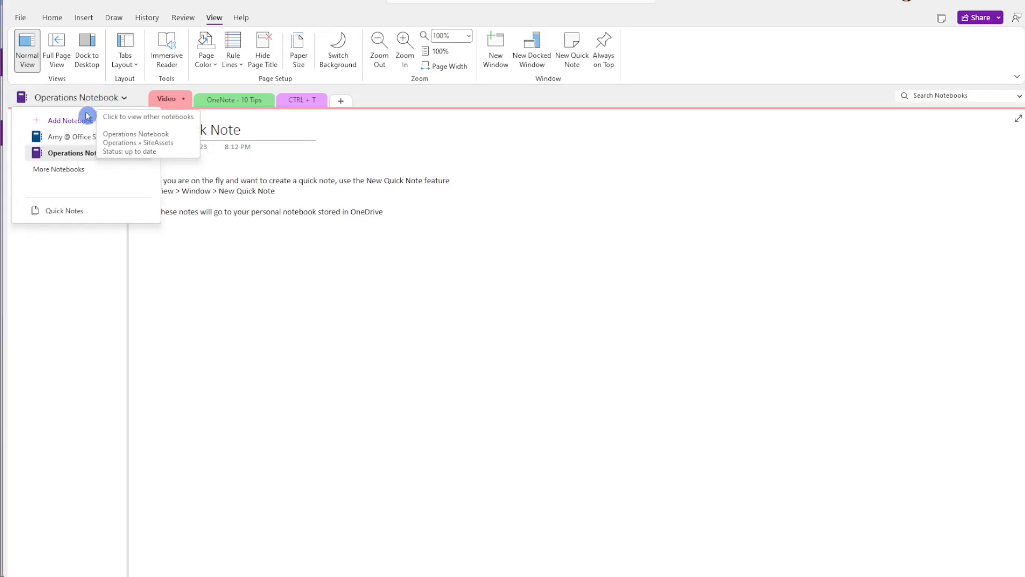
pyautogui.click(74, 213)
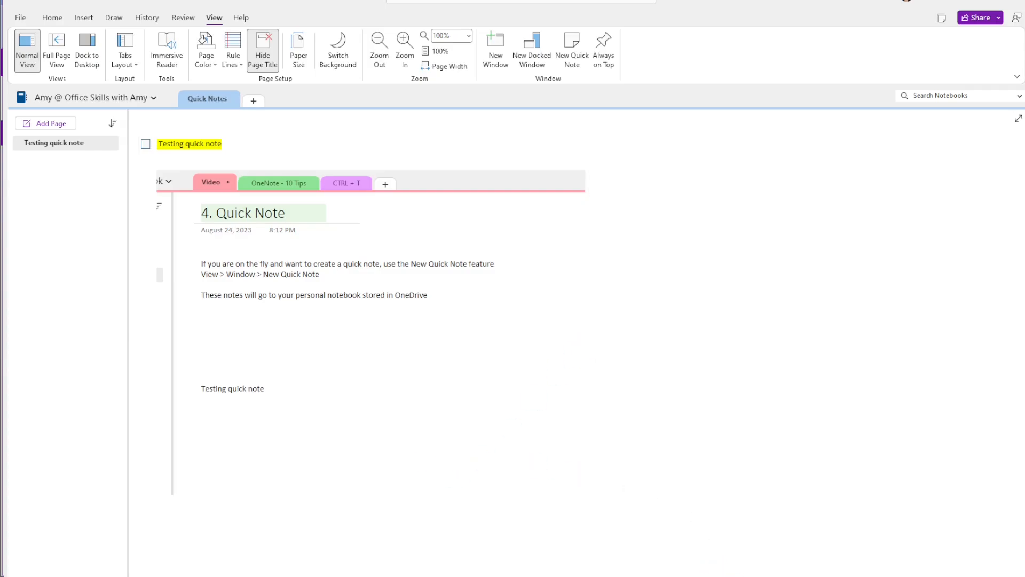
# Step: Switch to Chrome and open the personal OneNote notebook from My files in OneDrive
pyautogui.moveTo(731, 573)
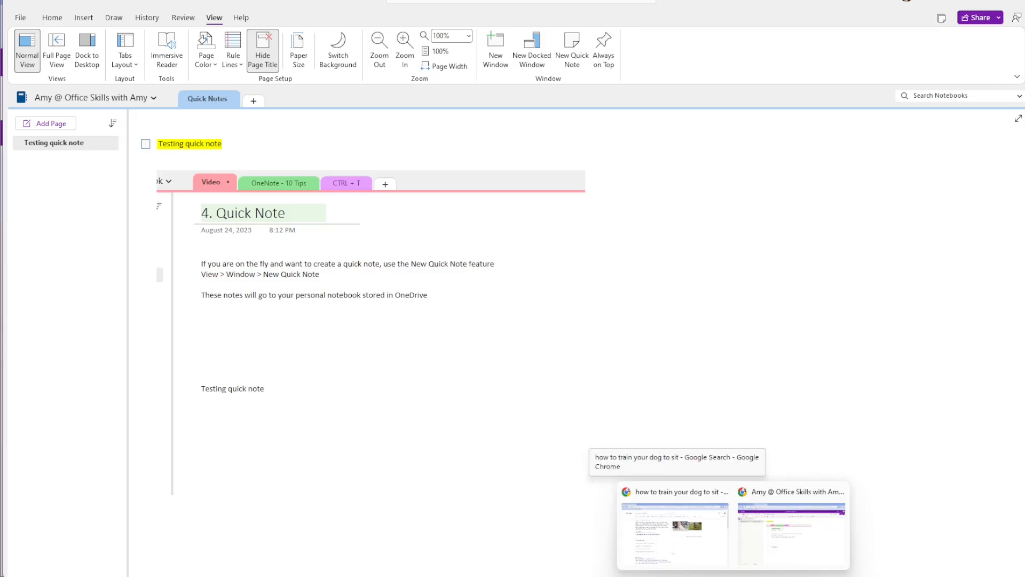
pyautogui.click(759, 532)
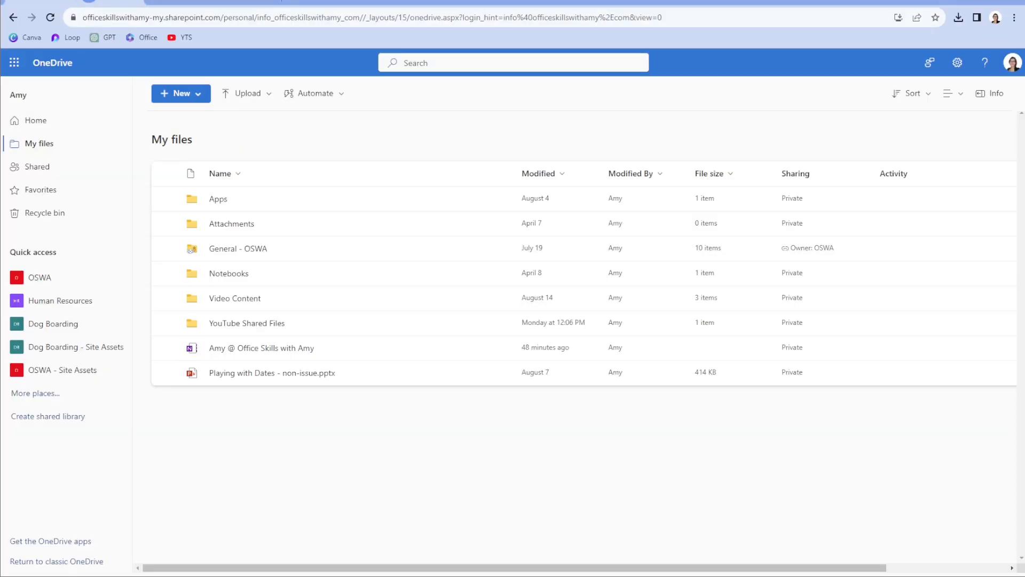
pyautogui.click(232, 350)
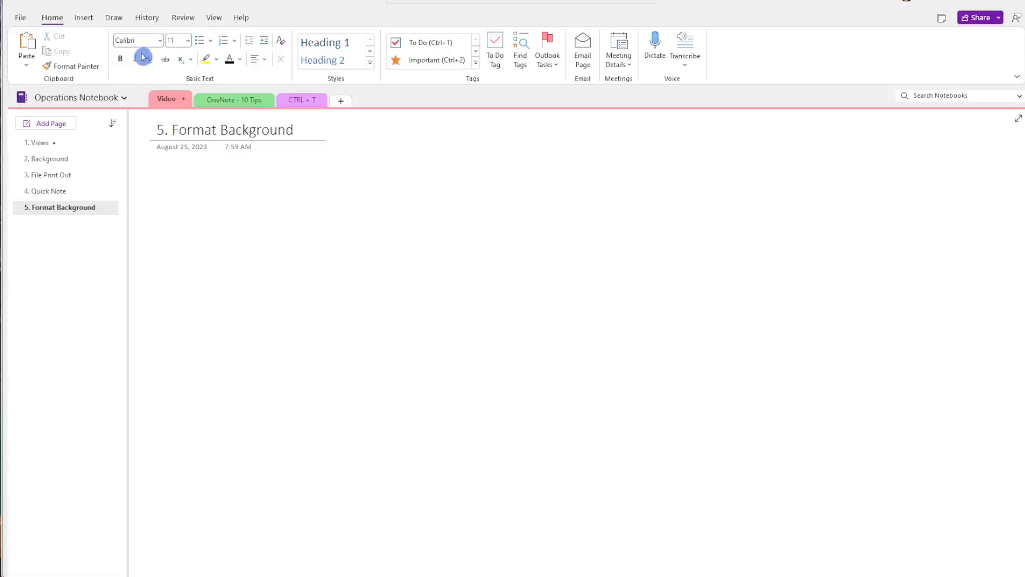
# Step: Apply the widest-spaced rule lines as the background of the Format Background page
pyautogui.click(120, 19)
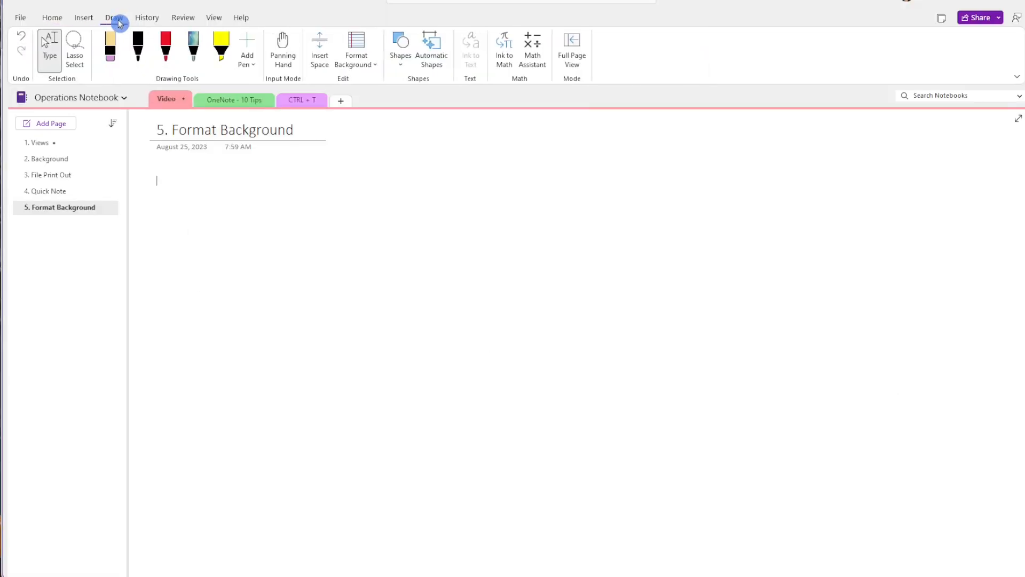
pyautogui.click(376, 68)
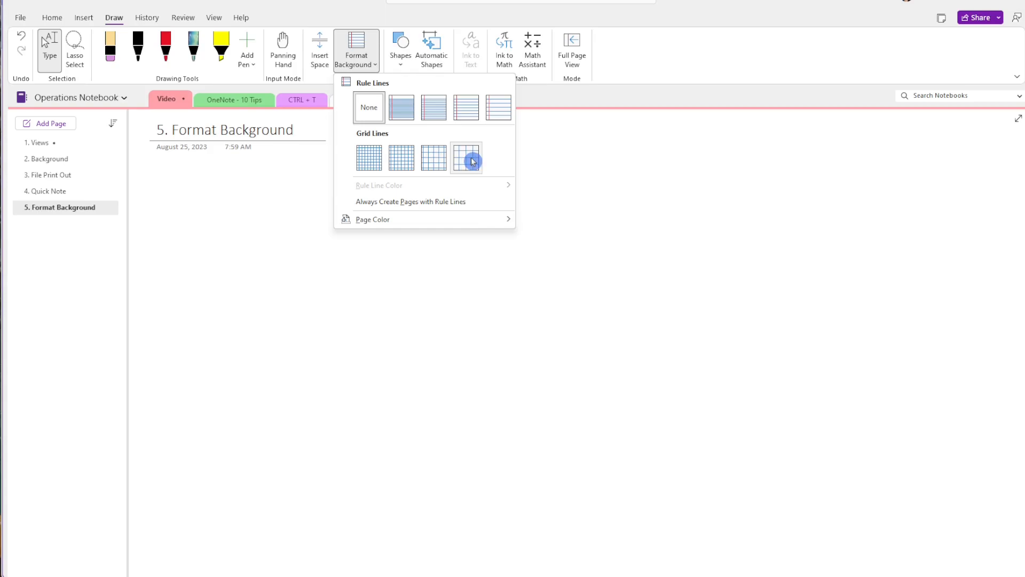
pyautogui.click(495, 109)
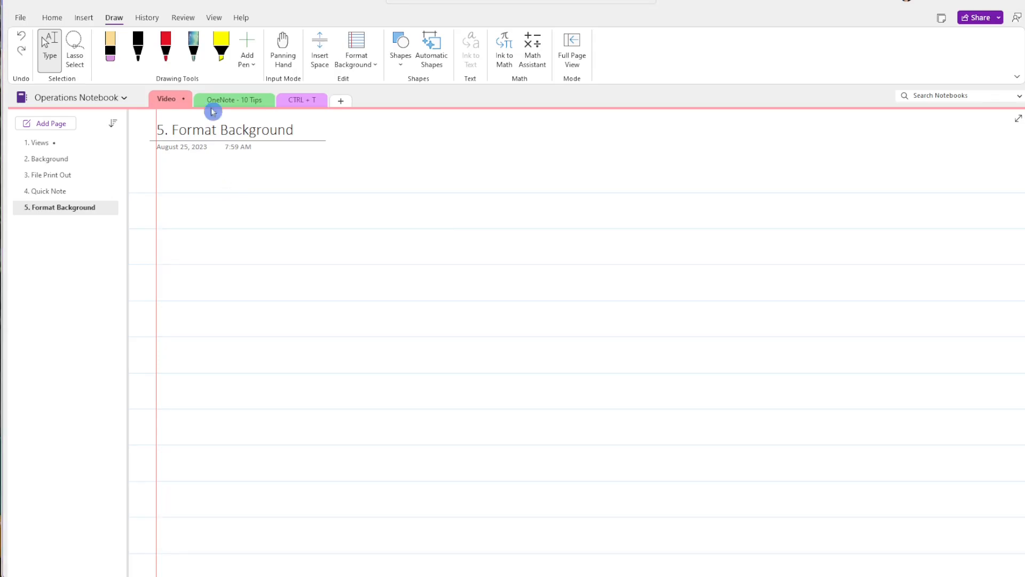
# Step: Pick the galaxy-effect pen with its recent color for writing on the Format Background page
pyautogui.click(195, 54)
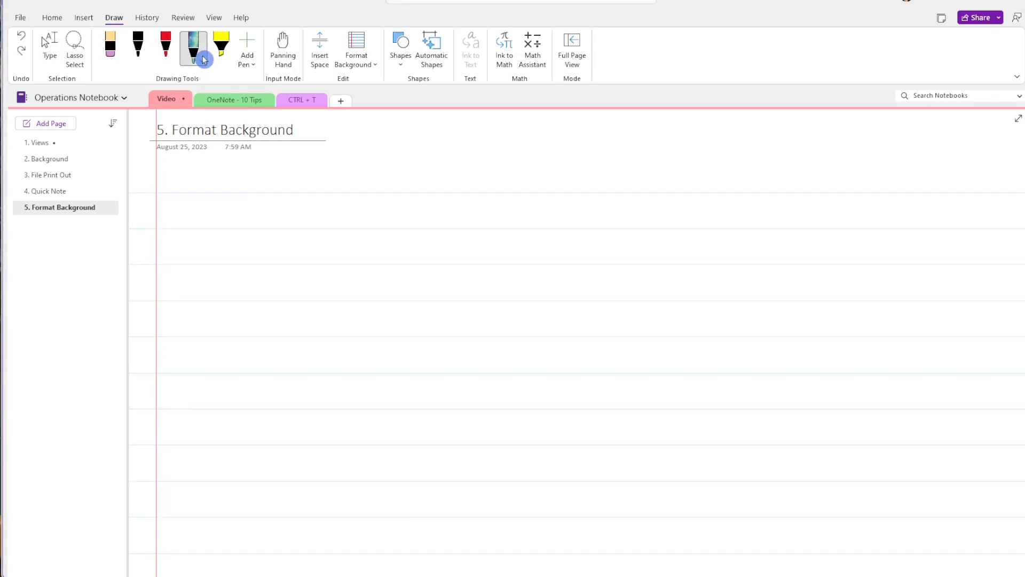
pyautogui.click(204, 59)
pyautogui.click(191, 157)
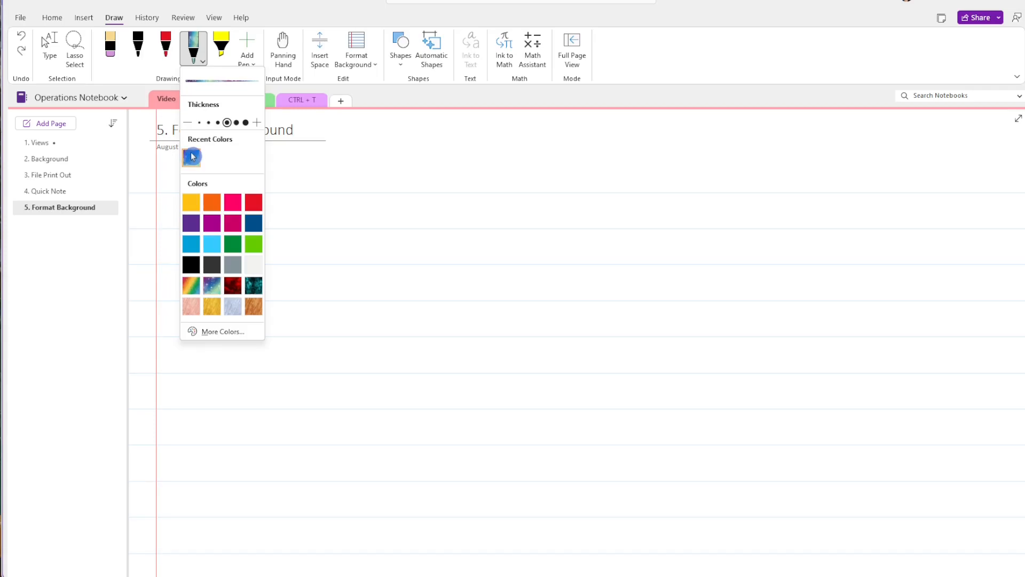
pyautogui.click(306, 155)
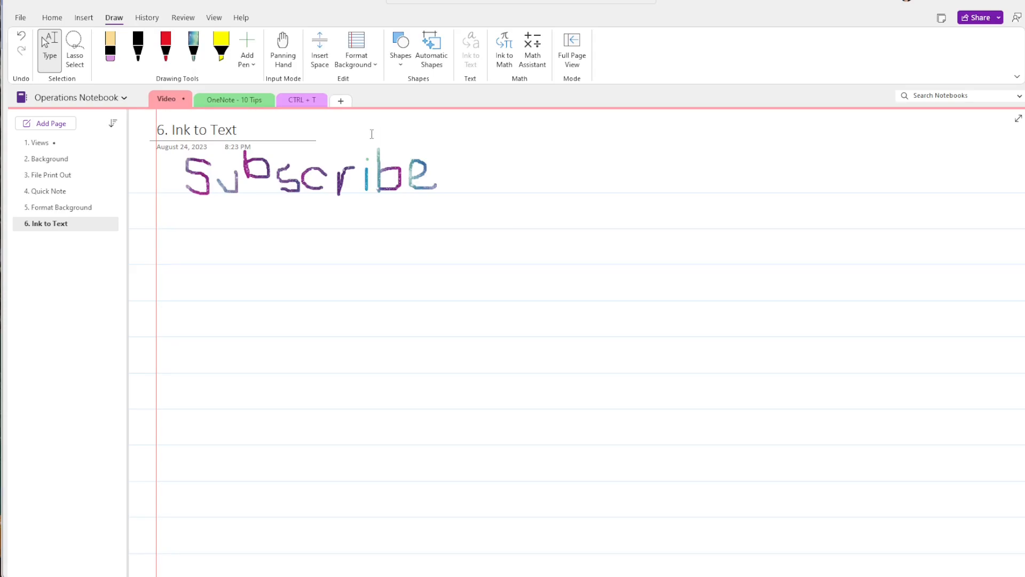
# Step: Lasso the handwritten word "Subscribe" on the Ink to Text page and convert the ink to text
pyautogui.click(75, 43)
pyautogui.click(75, 42)
pyautogui.moveTo(426, 144)
pyautogui.mouseDown()
pyautogui.moveTo(319, 136)
pyautogui.moveTo(227, 145)
pyautogui.moveTo(153, 177)
pyautogui.moveTo(188, 225)
pyautogui.moveTo(300, 243)
pyautogui.moveTo(453, 233)
pyautogui.moveTo(498, 190)
pyautogui.moveTo(465, 153)
pyautogui.moveTo(314, 141)
pyautogui.moveTo(176, 146)
pyautogui.mouseUp()
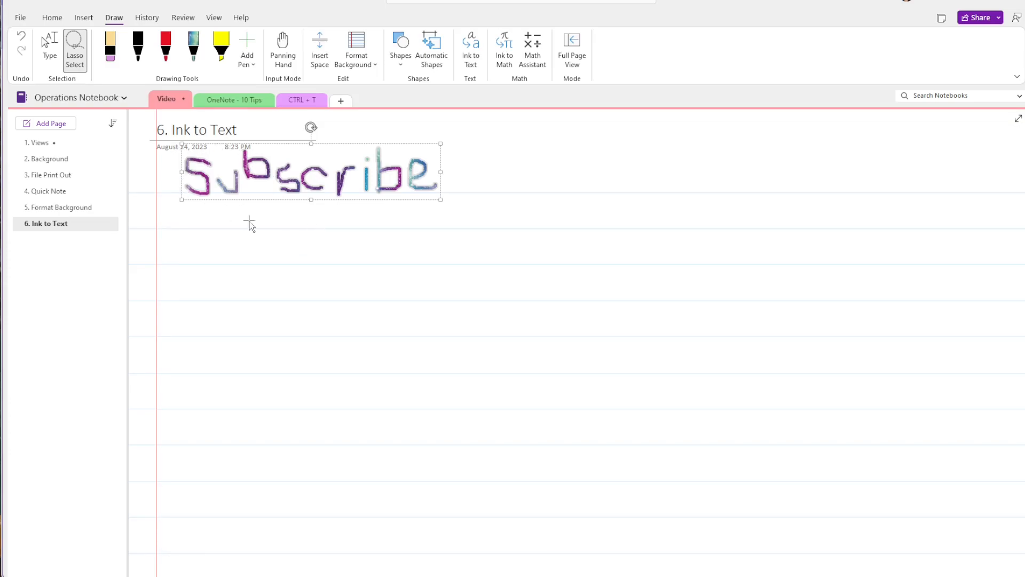
pyautogui.click(471, 46)
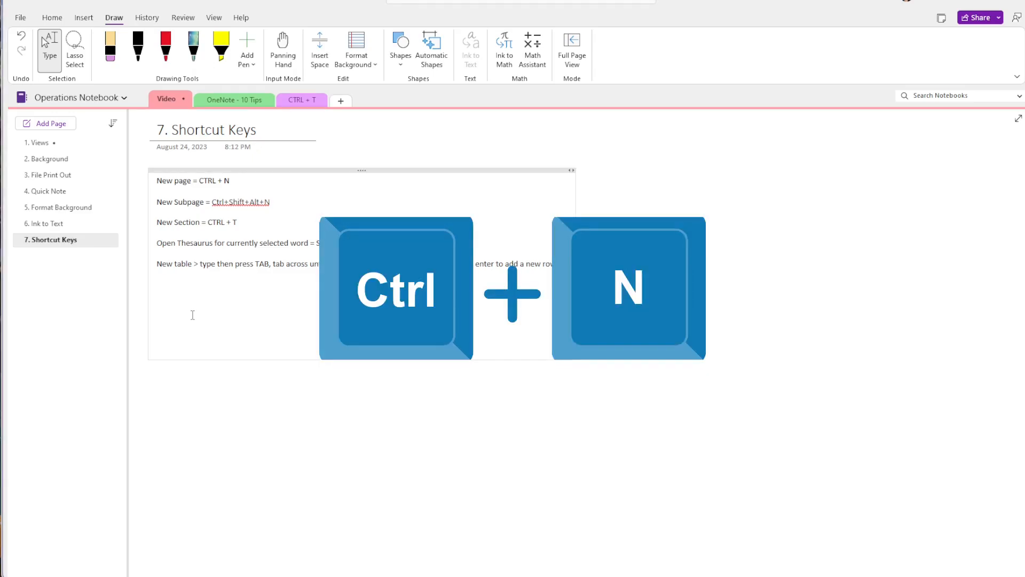
# Step: Add a new page to the Video section and a new subpage under the 7. Shortcut Keys page
pyautogui.hotkey('ctrl', 'n')
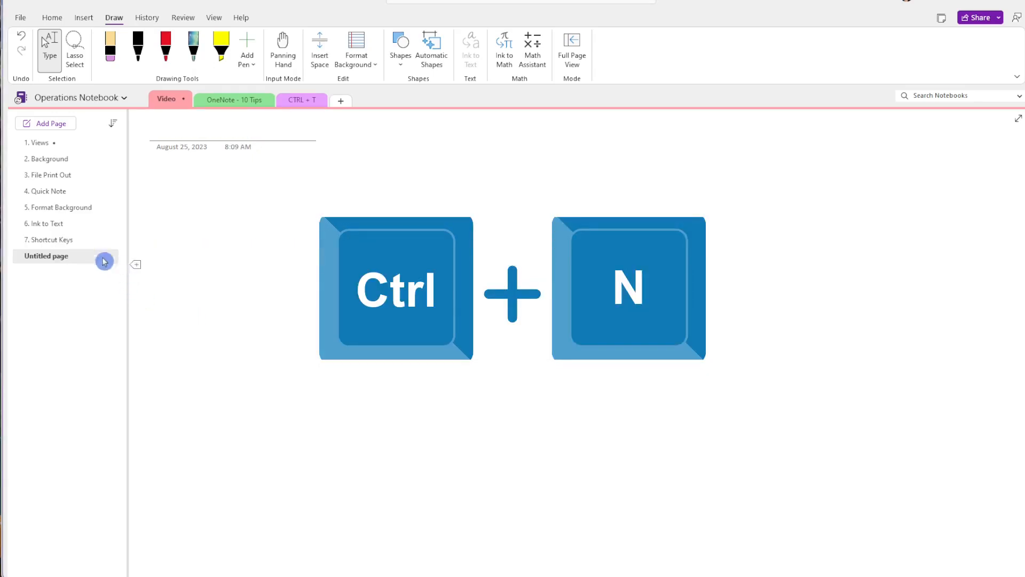
pyautogui.click(82, 243)
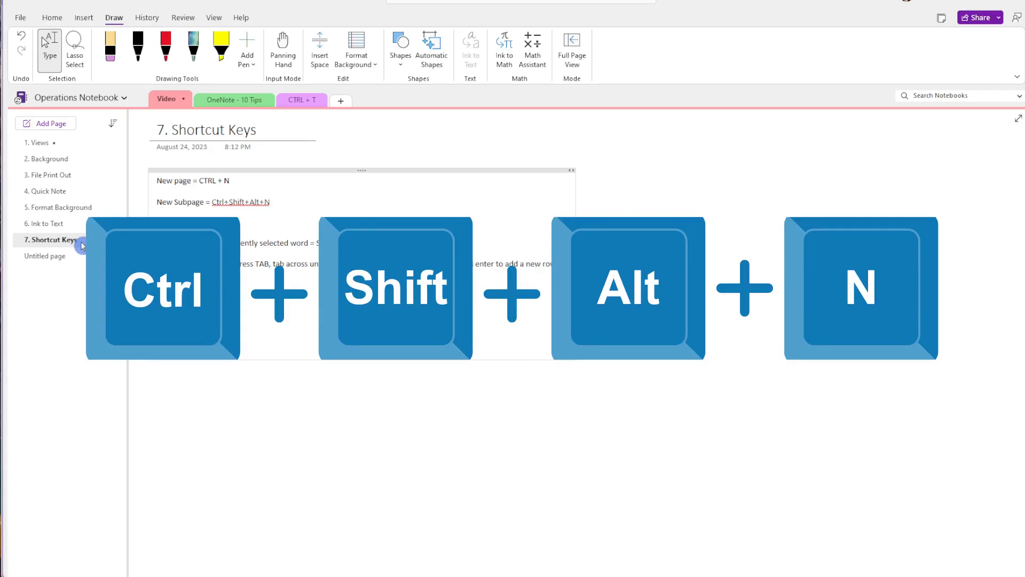
pyautogui.hotkey('ctrl', 'shift', 'alt', 'n')
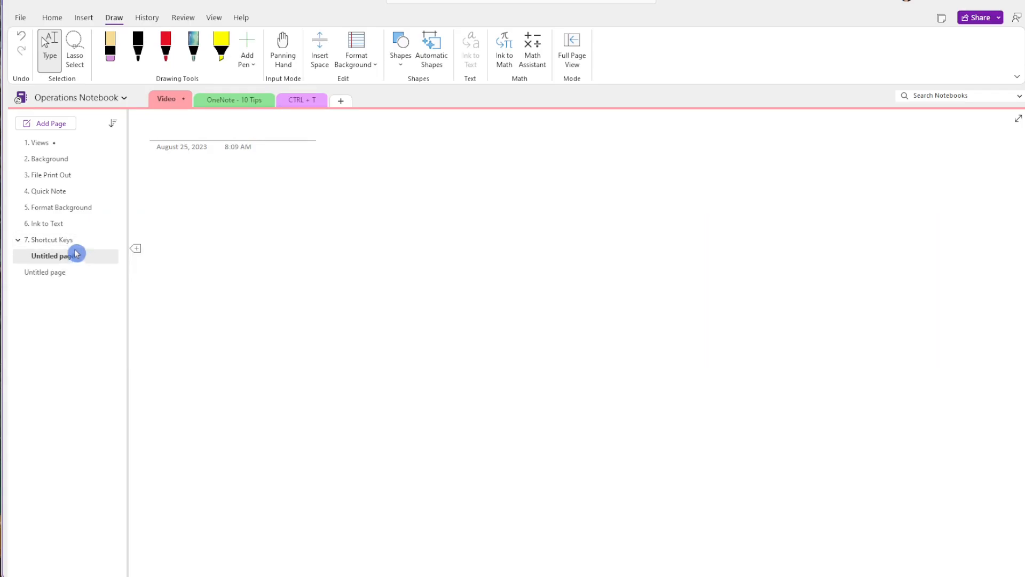
# Step: Create a new section in the notebook and return to the 7. Shortcut Keys page in the Video section
pyautogui.click(76, 244)
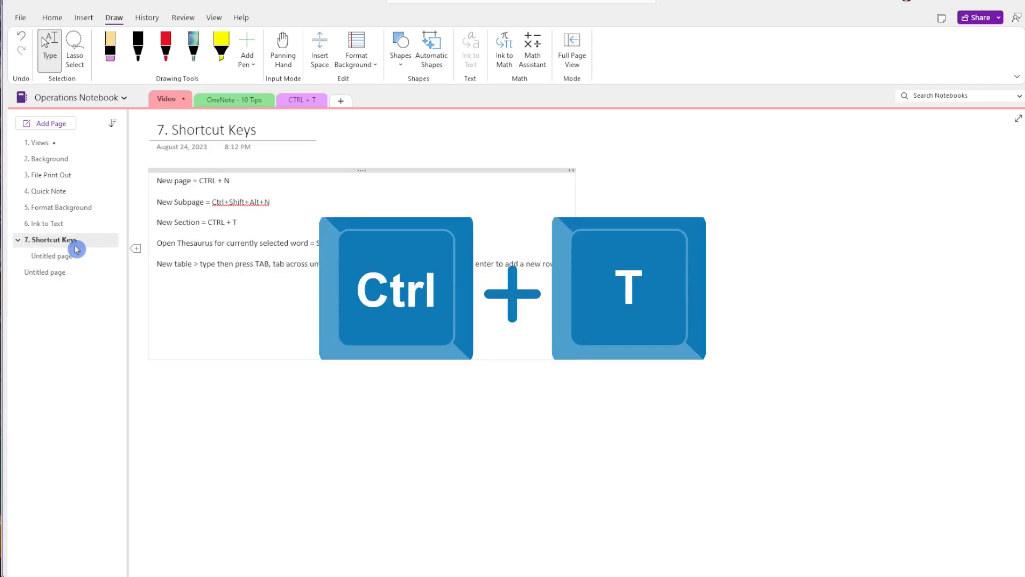
pyautogui.hotkey('ctrl', 't')
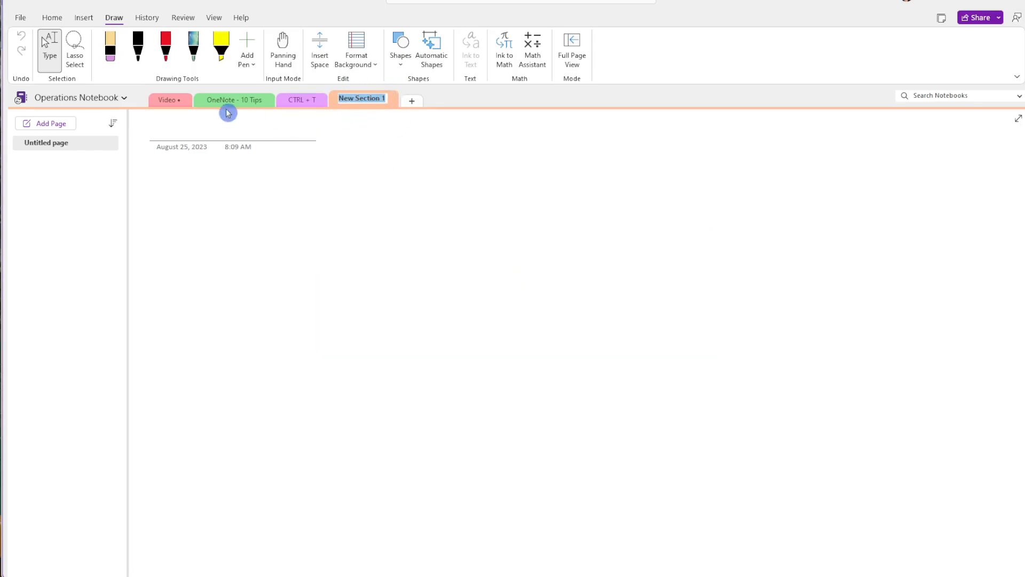
pyautogui.click(167, 100)
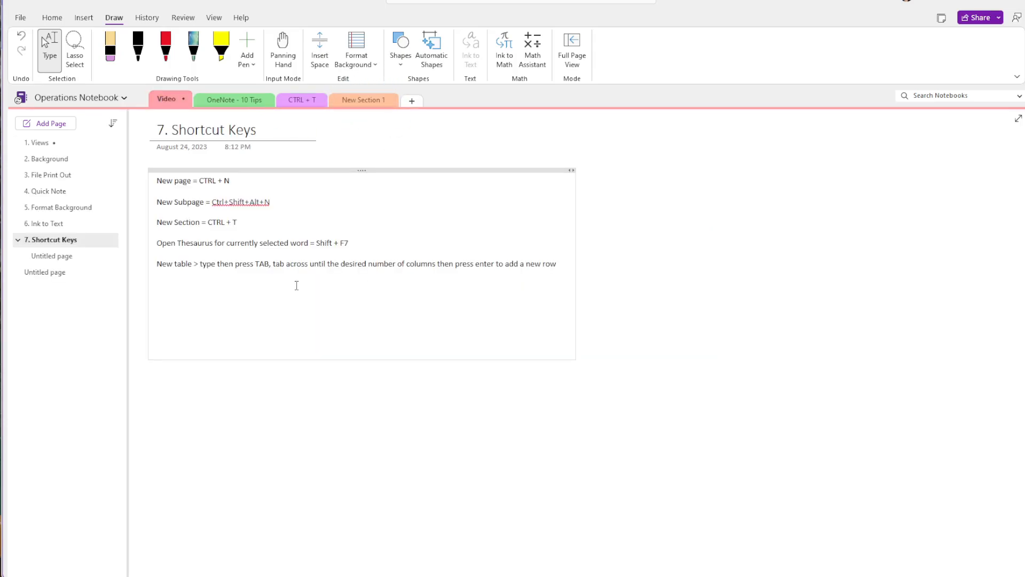
# Step: Look up the word "currently" from the shortcut list in the Thesaurus
pyautogui.doubleClick(245, 243)
pyautogui.hotkey('shift', 'F7')
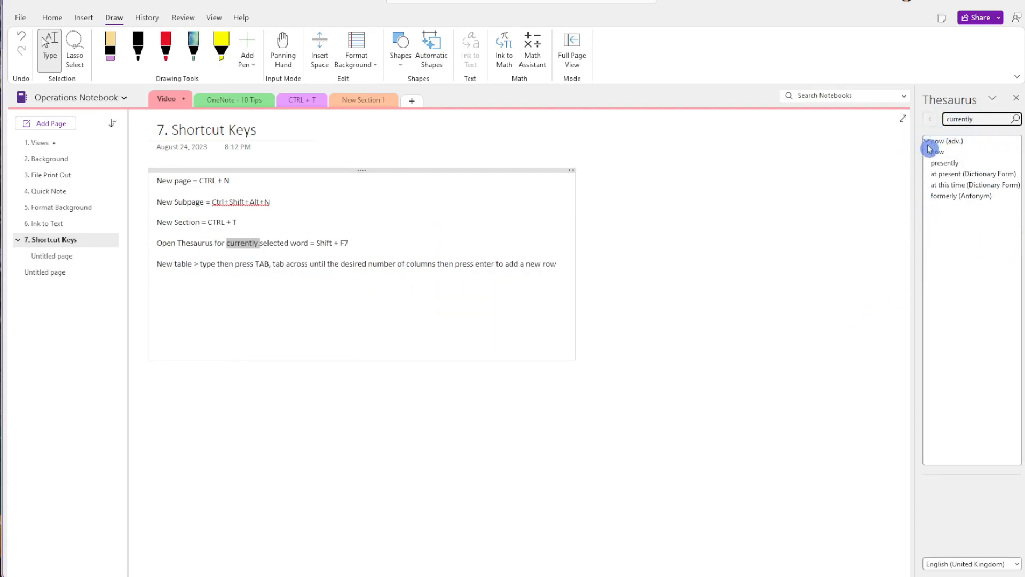
# Step: Build a nine-column table below the shortcut list with "Table" in the first cell, and add a second row
pyautogui.click(159, 387)
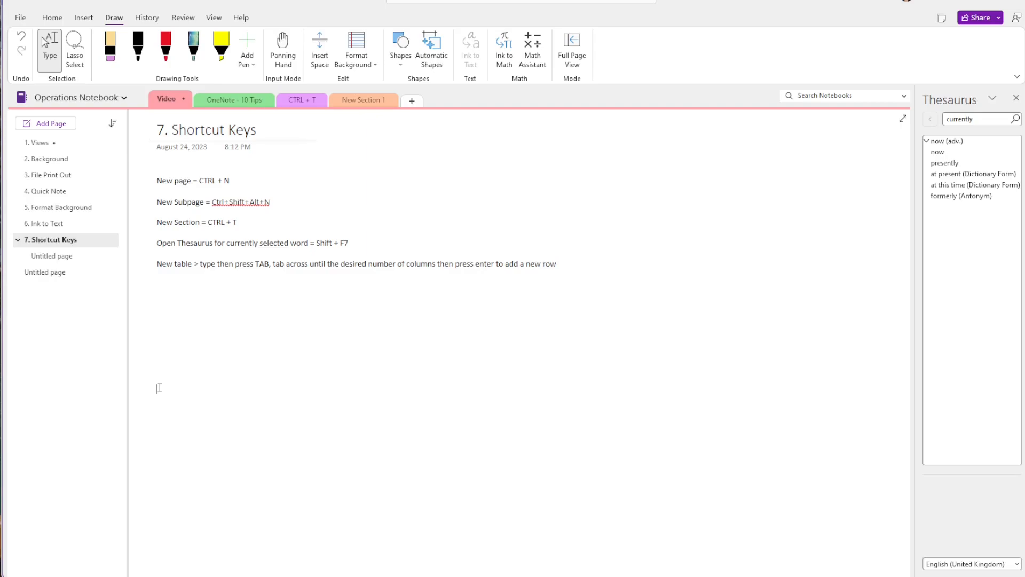
pyautogui.write('table')
pyautogui.press('Tab')
pyautogui.press('Tab')
pyautogui.press('Tab')
pyautogui.press('Tab')
pyautogui.press('Tab')
pyautogui.press('Tab')
pyautogui.press('Tab')
pyautogui.press('Tab')
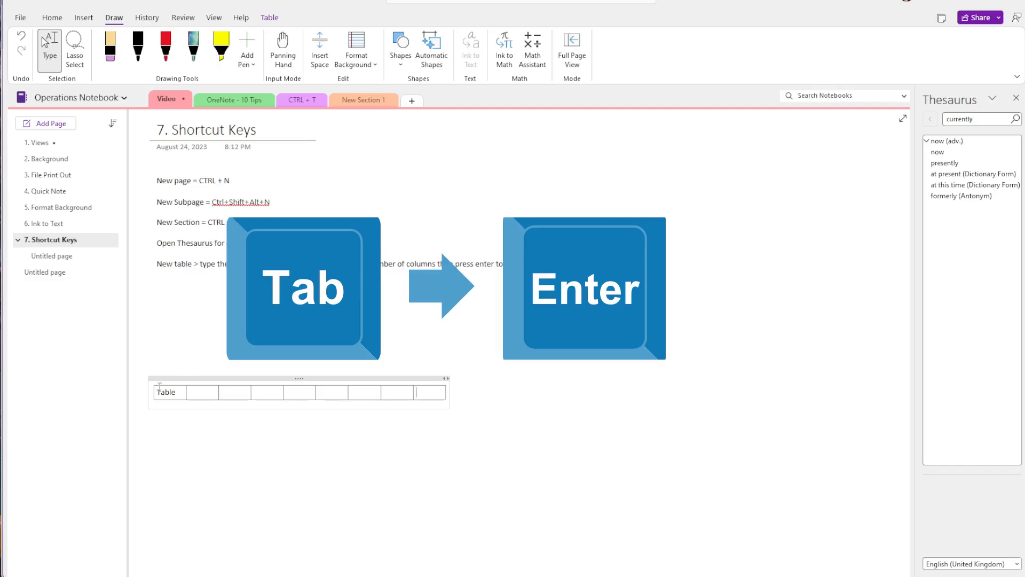
pyautogui.press('Return')
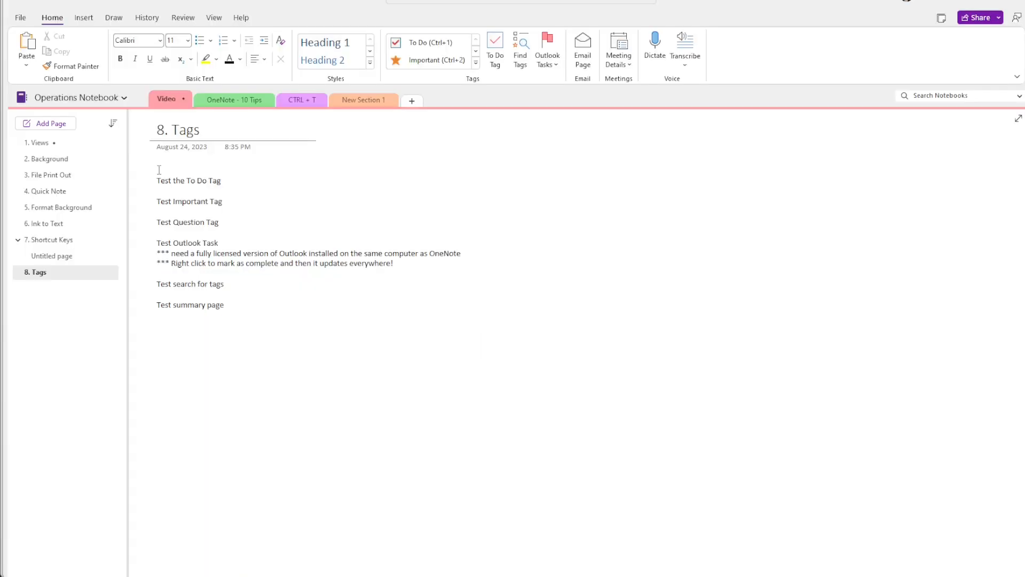
# Step: Apply the To Do tag to the line "Test the To Do Tag" on the Tags page
pyautogui.click(155, 179)
pyautogui.click(53, 20)
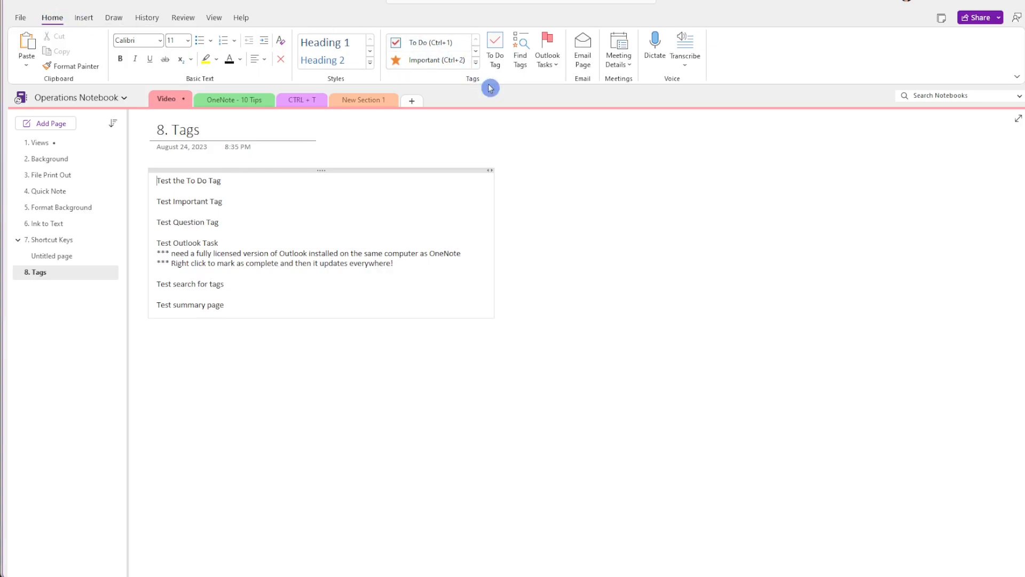
pyautogui.click(475, 63)
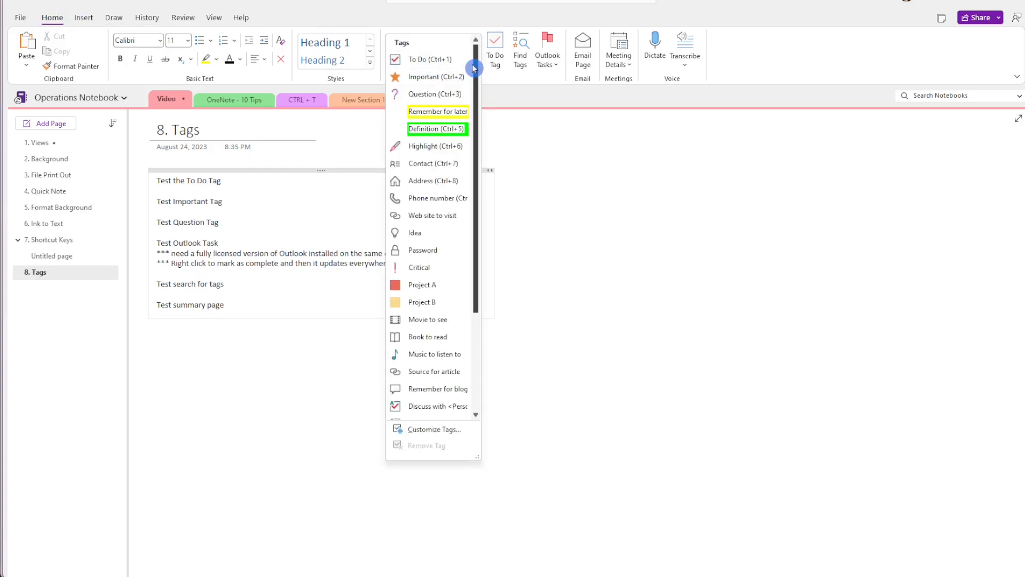
pyautogui.click(415, 60)
# Step: Apply the Important tag to "Test Important Tag" and the Question tag to "Test Question Tag"
pyautogui.click(150, 203)
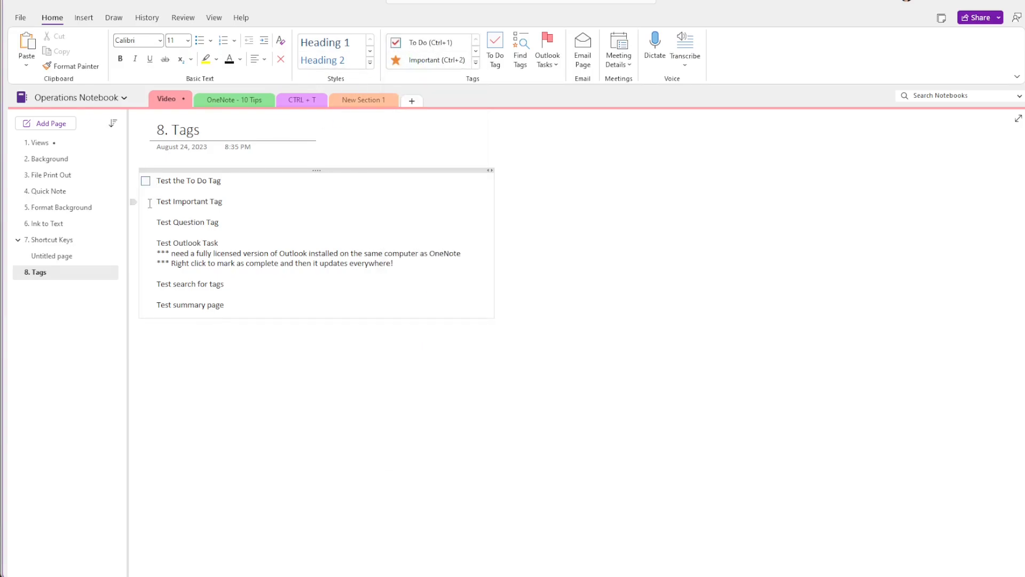
pyautogui.click(412, 64)
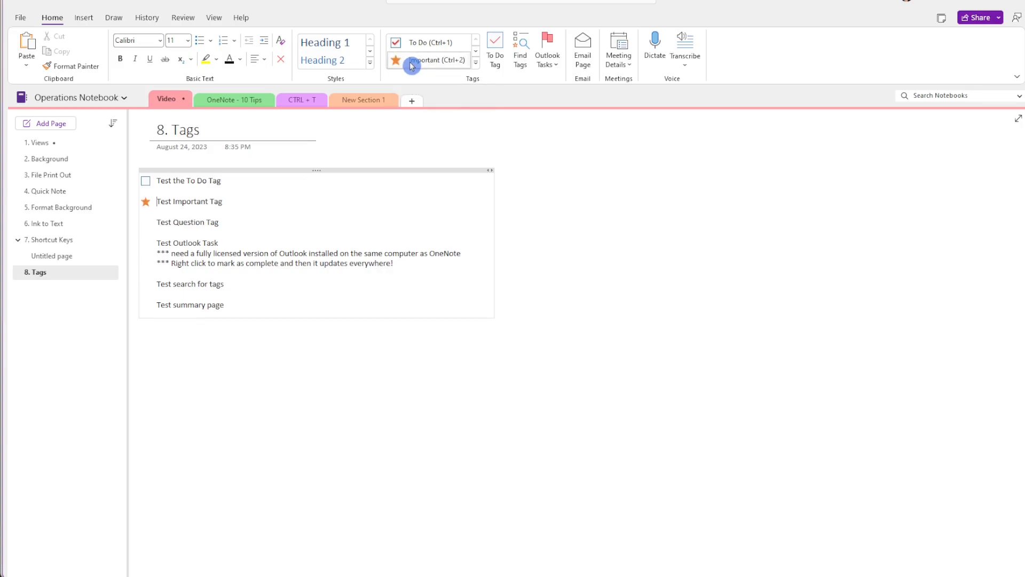
pyautogui.click(146, 222)
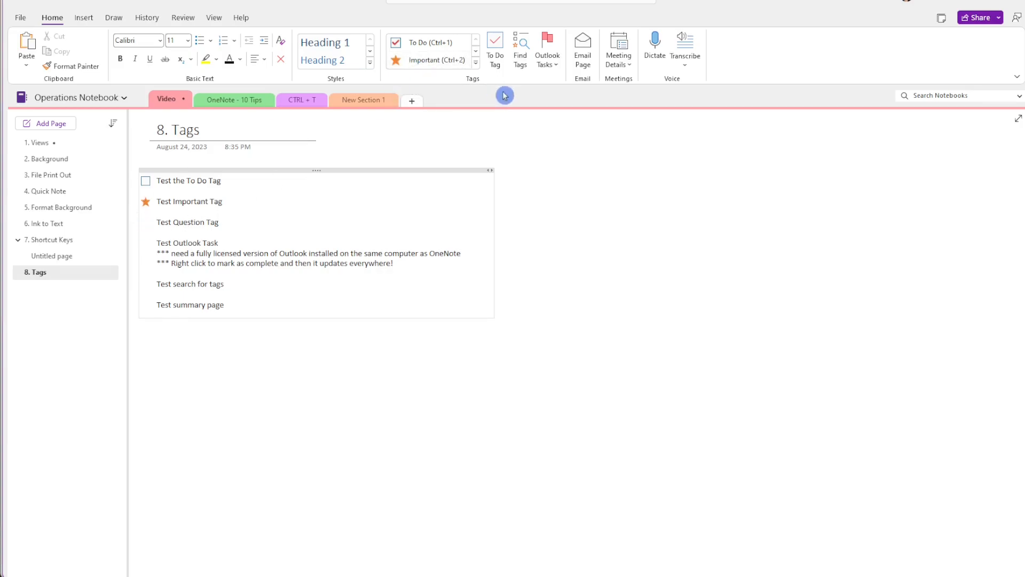
pyautogui.click(476, 69)
pyautogui.click(435, 92)
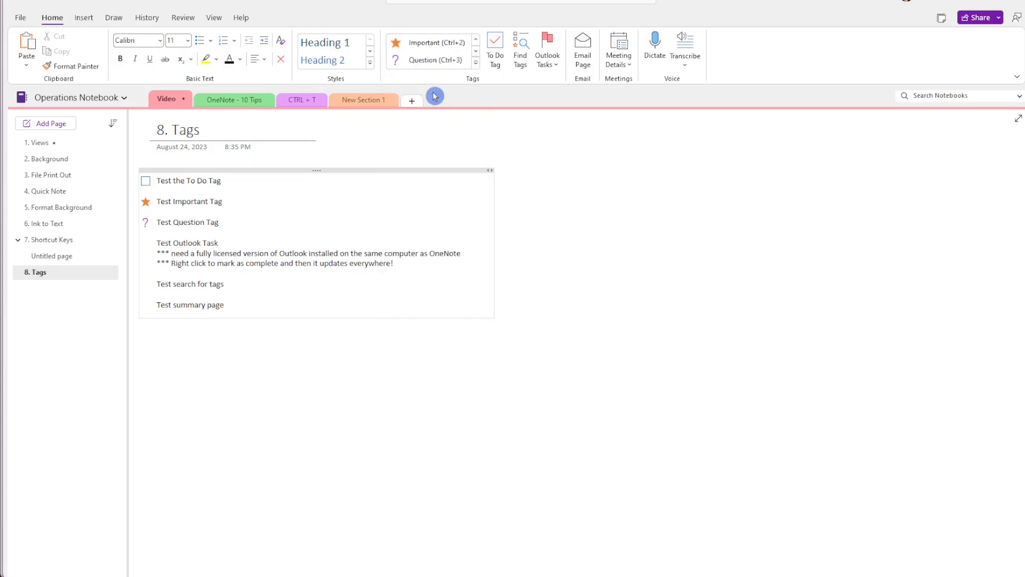
# Step: Flag the line "Test Outlook Task" as an Outlook task for Today
pyautogui.click(155, 243)
pyautogui.click(552, 66)
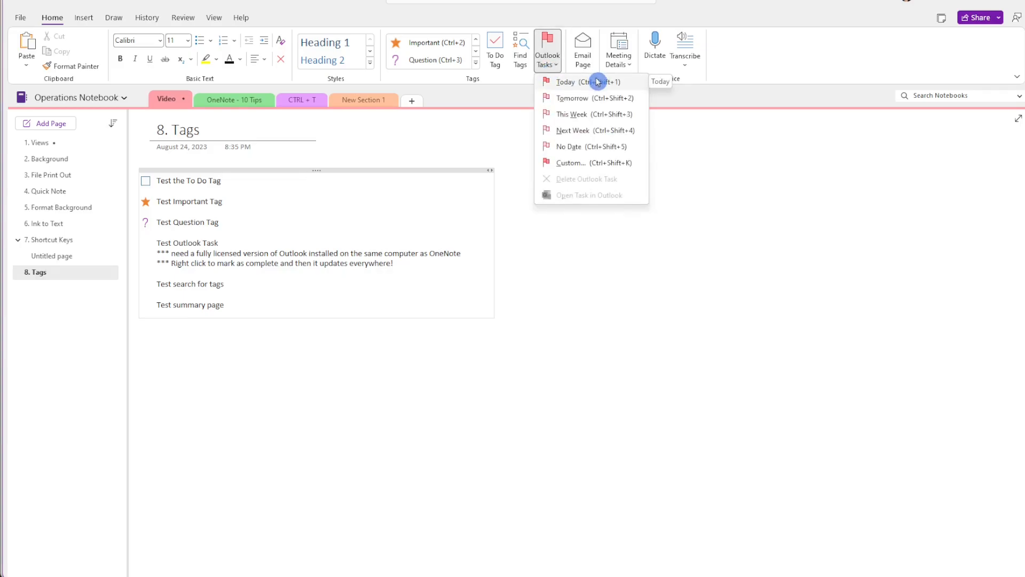
pyautogui.click(598, 81)
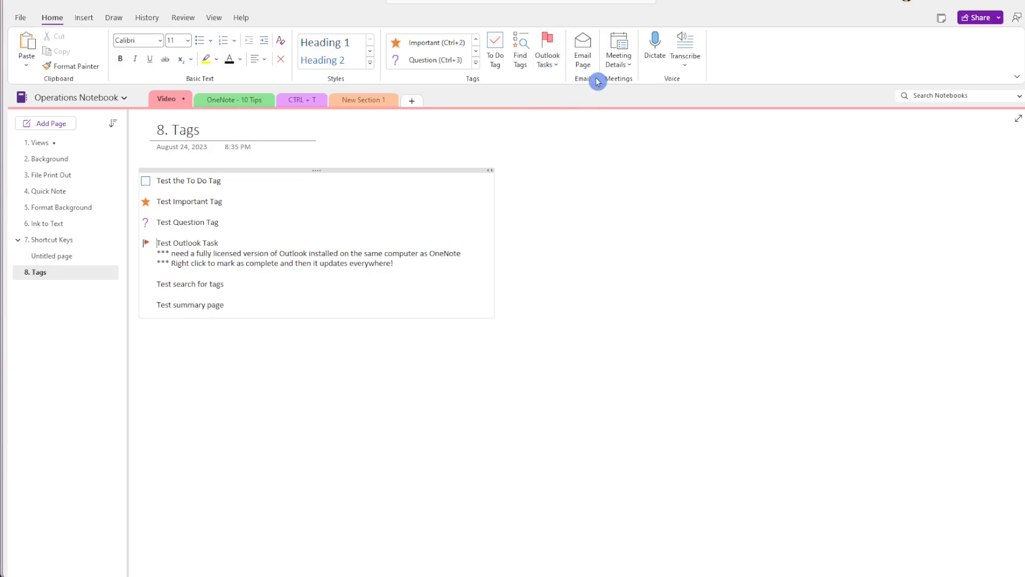
pyautogui.click(335, 363)
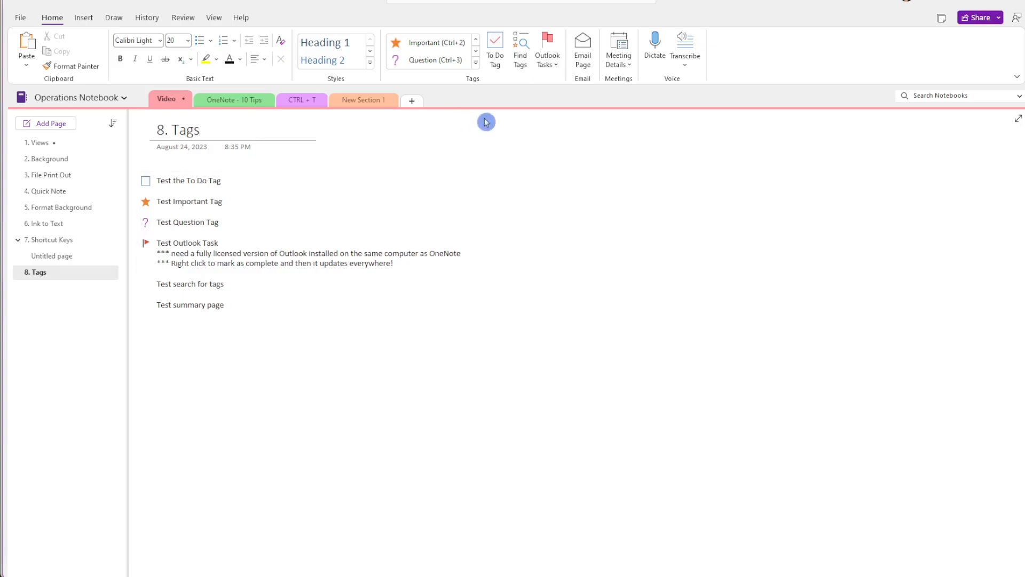
# Step: Find the tags across all notebooks, grouped by tag name, and create a summary page from them
pyautogui.click(519, 43)
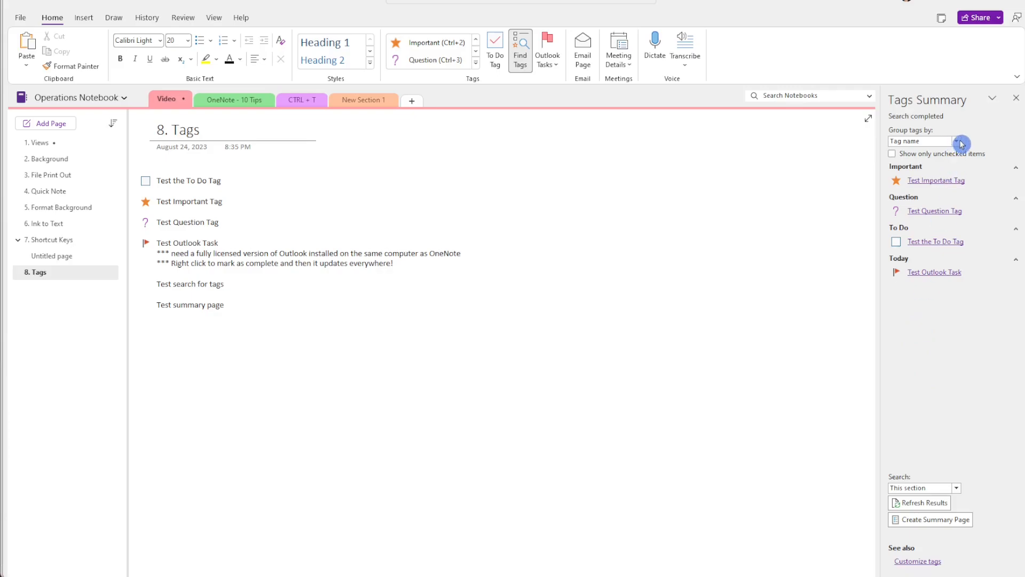
pyautogui.click(961, 143)
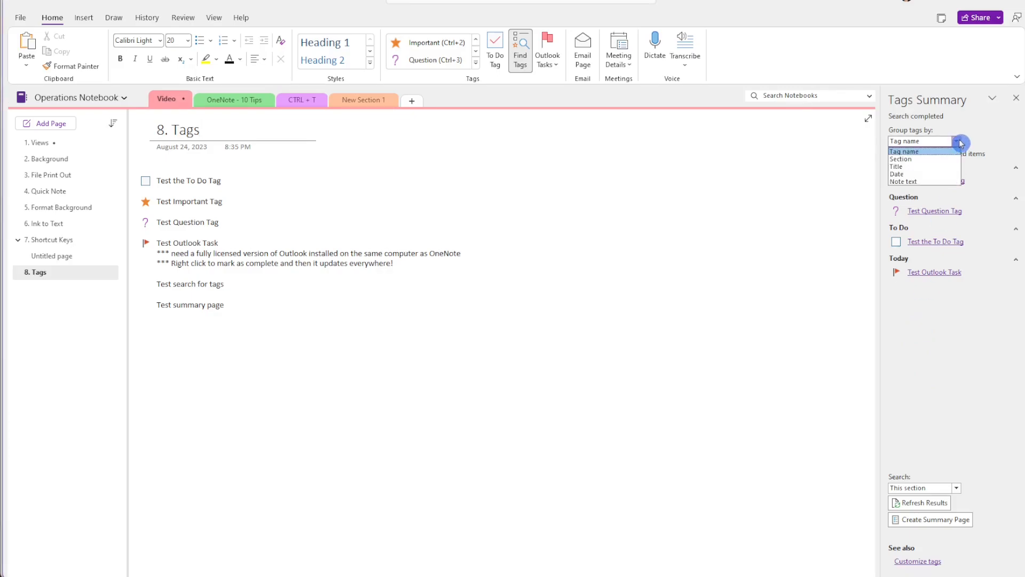
pyautogui.click(978, 134)
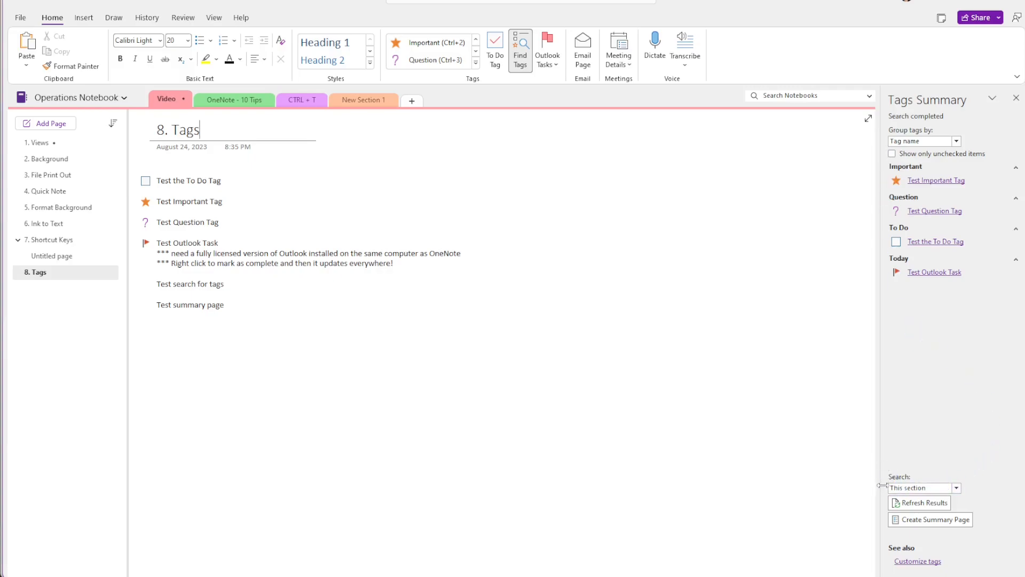
pyautogui.click(956, 488)
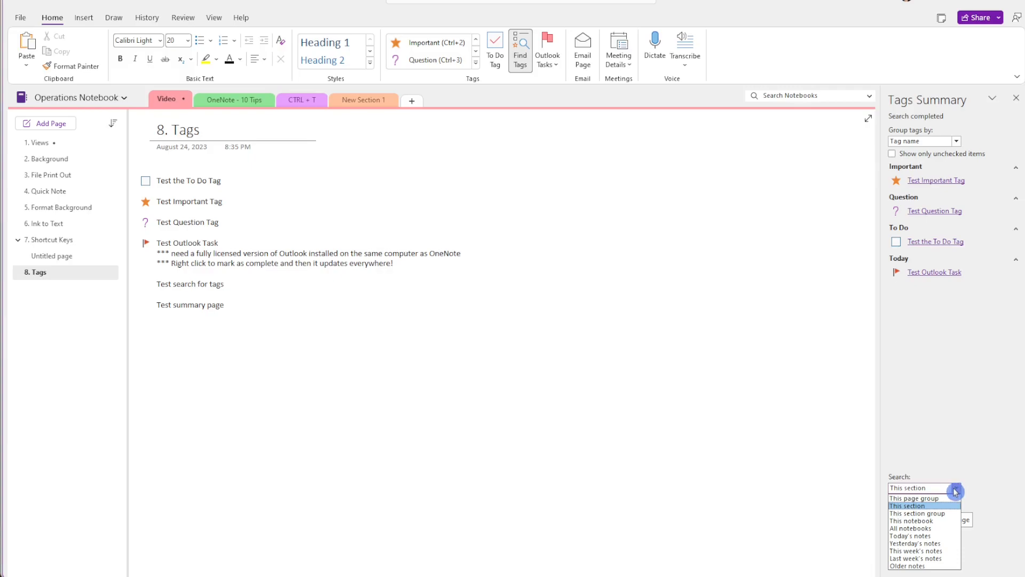
pyautogui.click(938, 528)
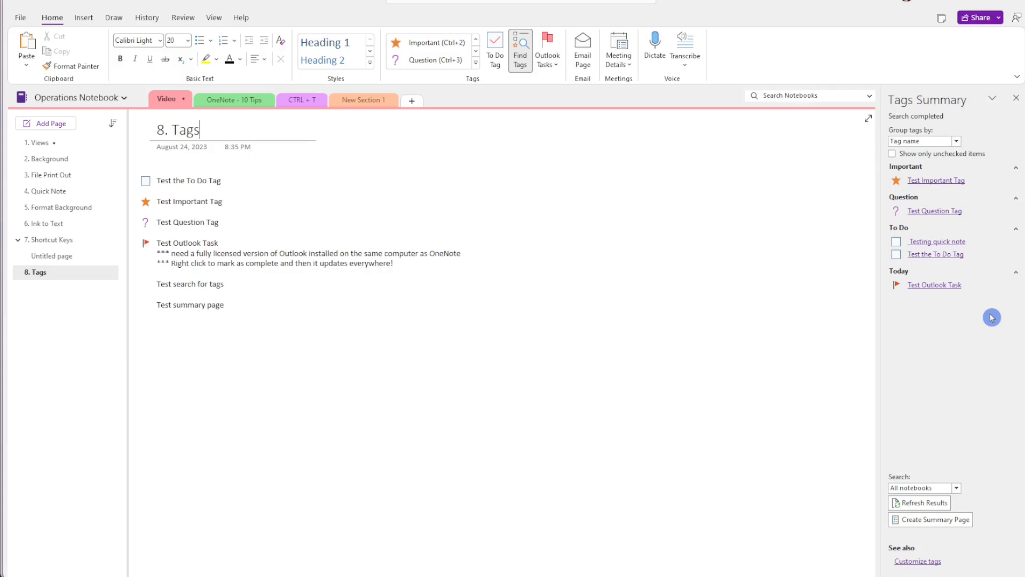
pyautogui.click(948, 521)
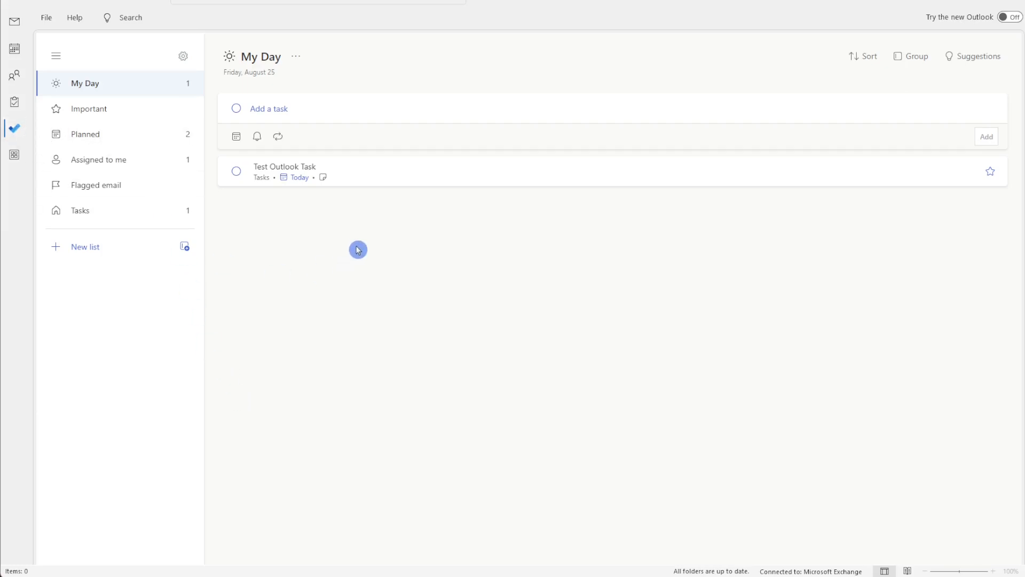
# Step: Switch to Outlook, mark Test Outlook Task complete in My Day, and open the tag summary page back in OneNote
pyautogui.click(227, 178)
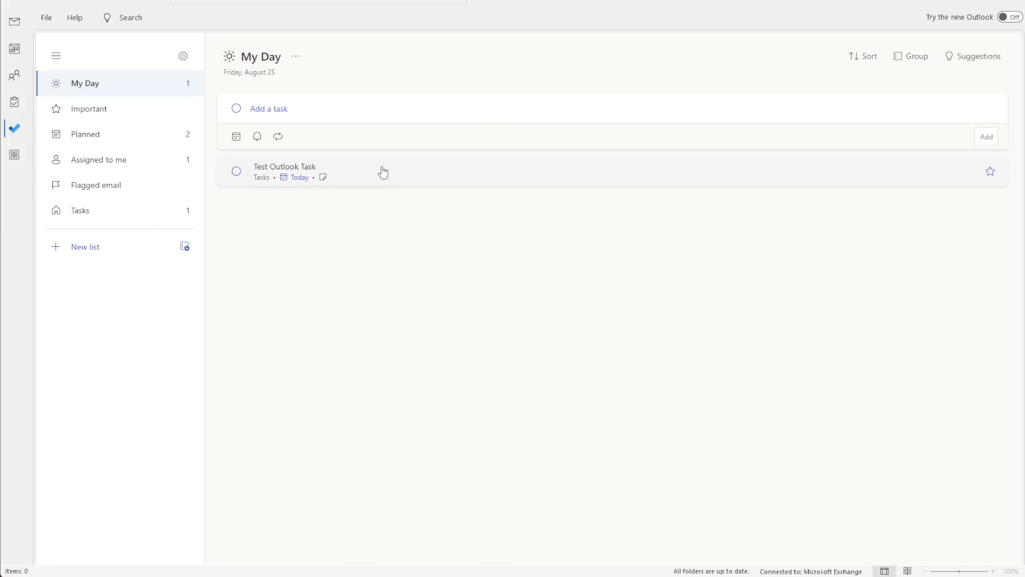
pyautogui.click(236, 173)
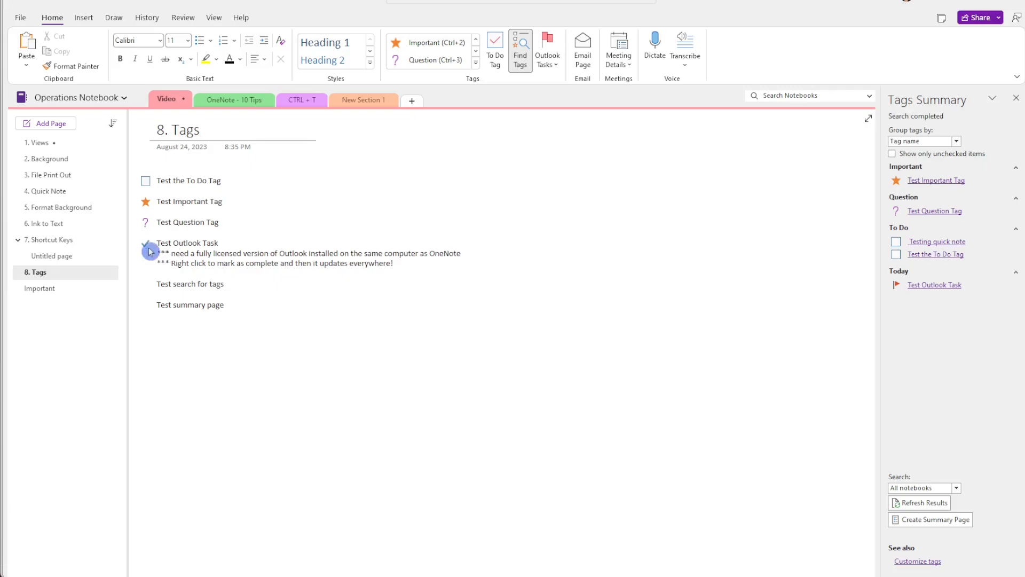
pyautogui.click(43, 288)
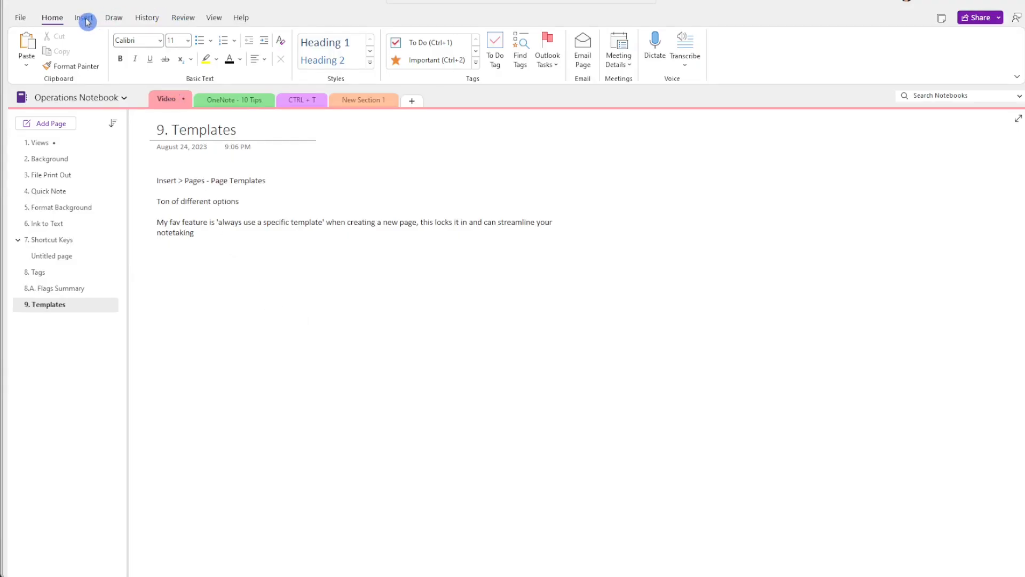
# Step: Add two pages from page templates: Simple Lecture Notes from Academic and Project Overview from Business
pyautogui.click(86, 19)
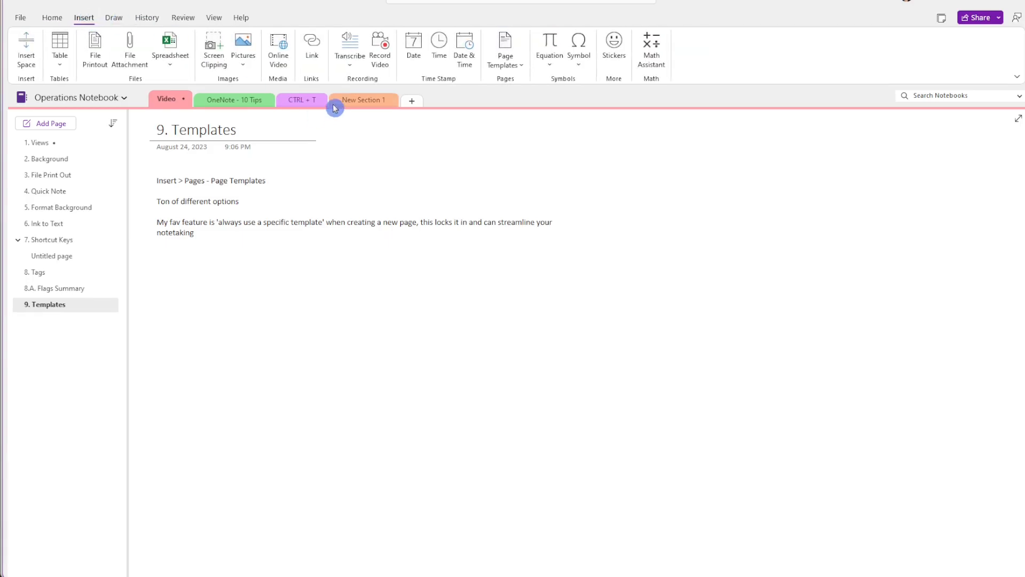
pyautogui.click(515, 67)
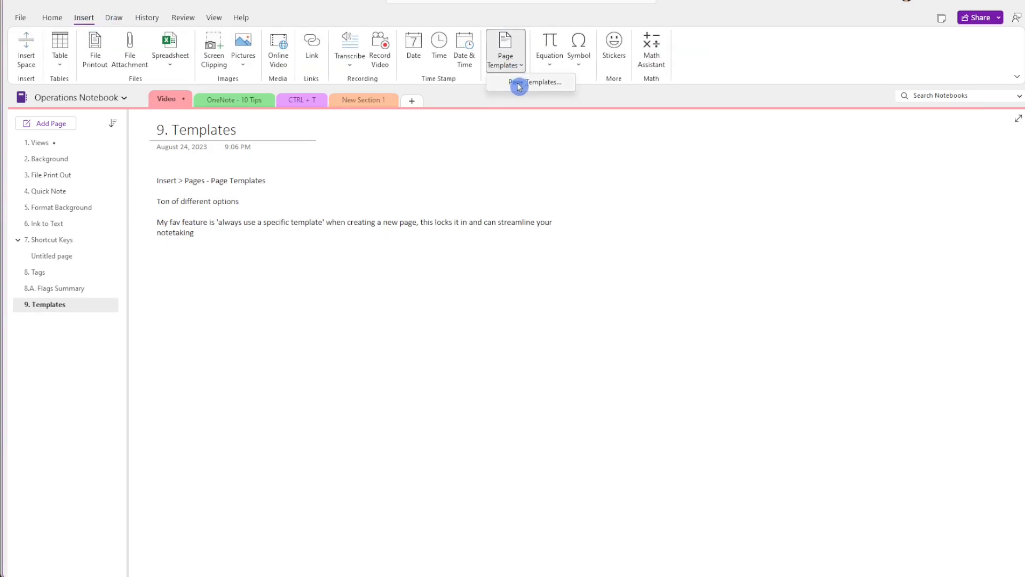
pyautogui.click(519, 84)
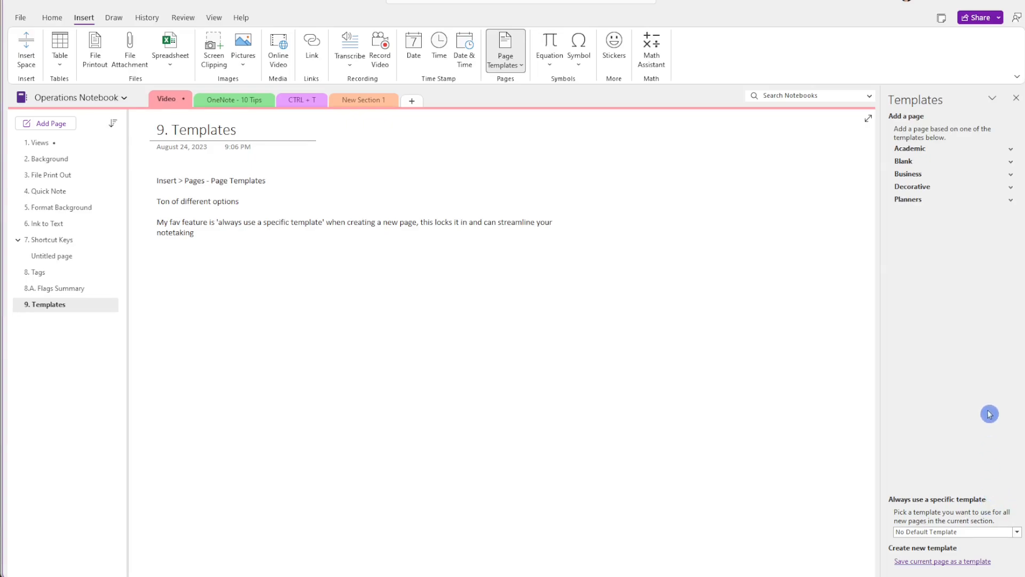
pyautogui.click(1011, 151)
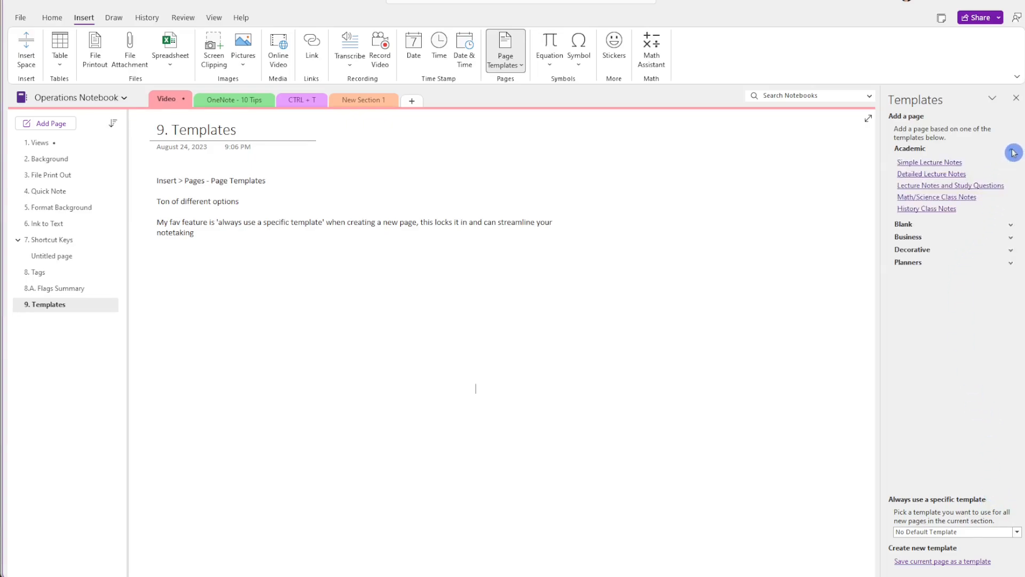
pyautogui.click(944, 166)
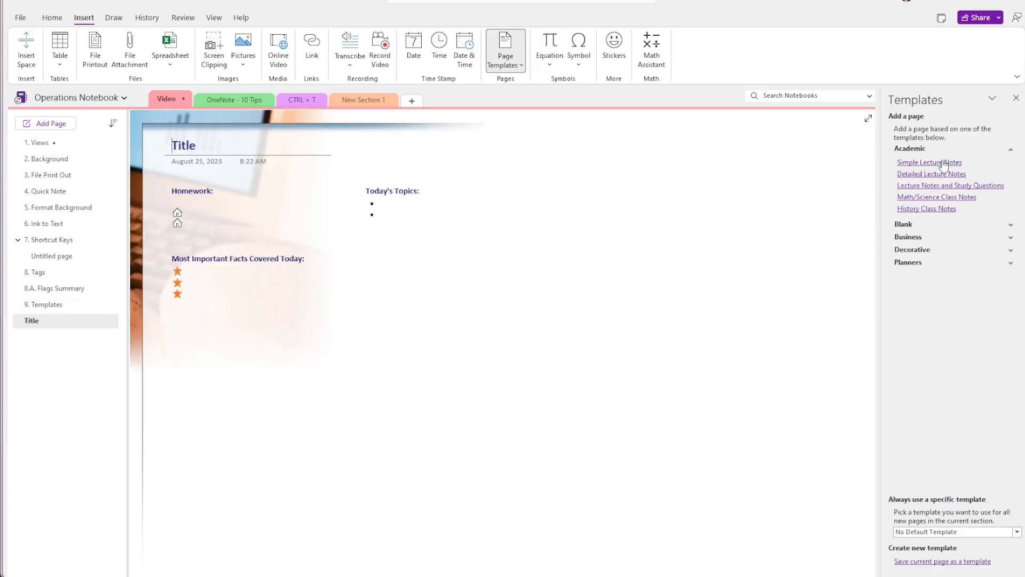
pyautogui.click(1013, 241)
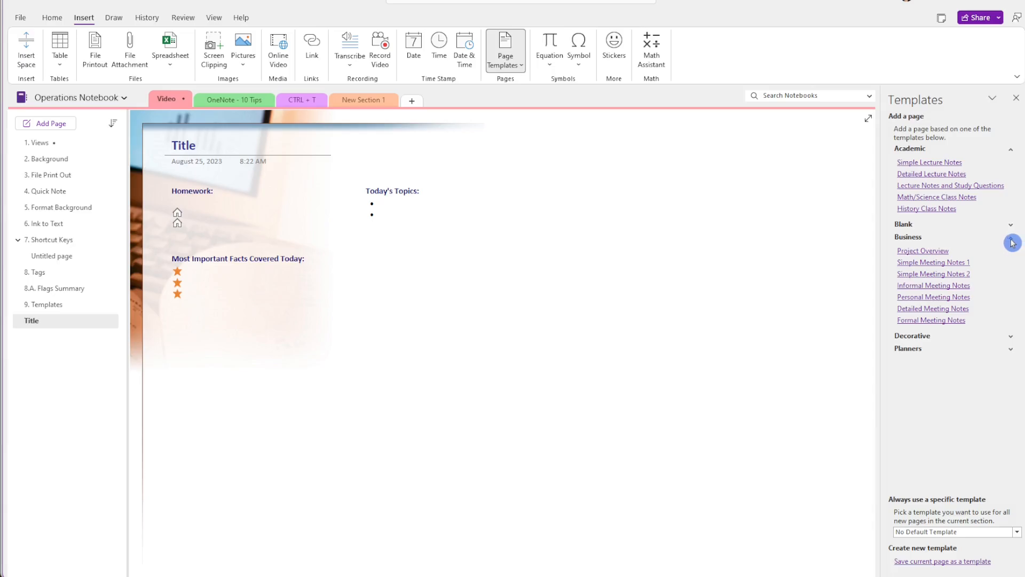
pyautogui.click(932, 251)
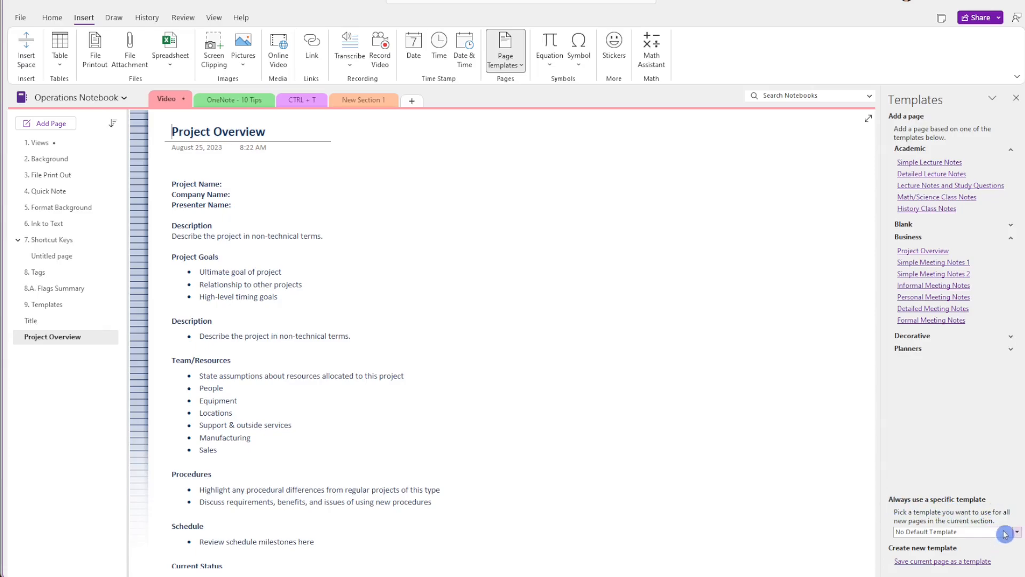
# Step: Make History Class Notes - Academic the default template for the current section and create two new pages with it
pyautogui.click(1017, 532)
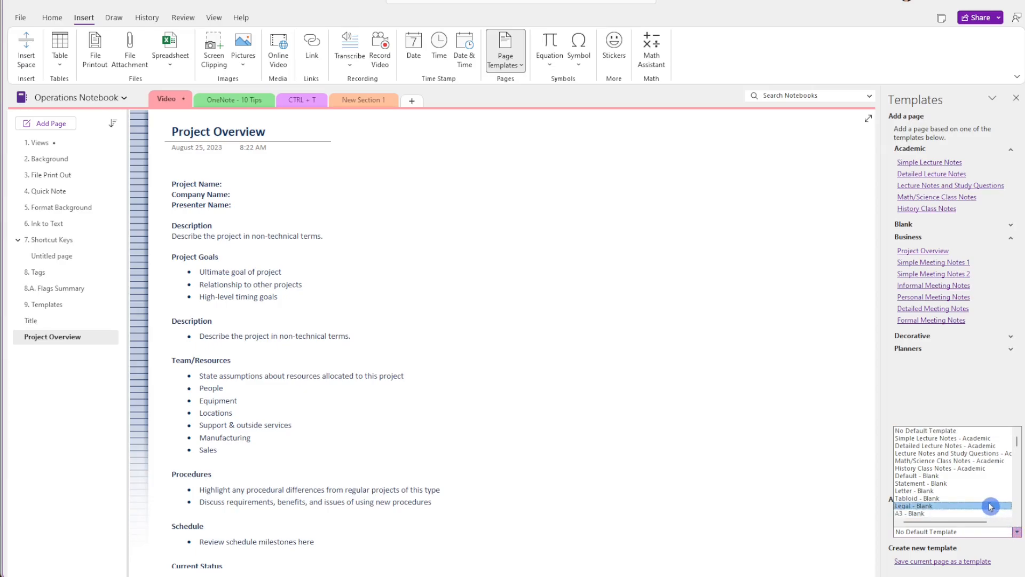
pyautogui.click(972, 469)
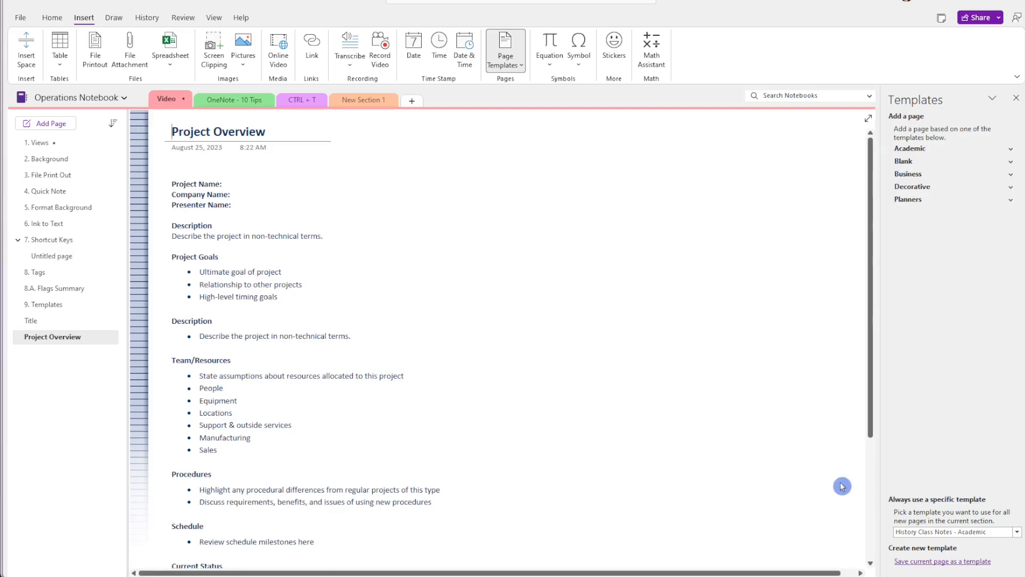
pyautogui.hotkey('ctrl', 'n')
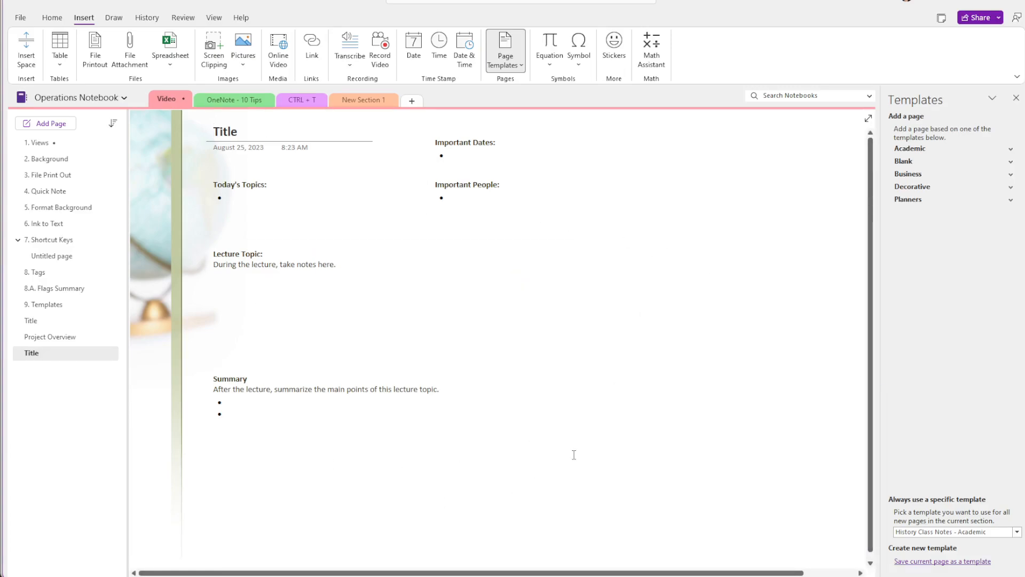
pyautogui.hotkey('ctrl', 'n')
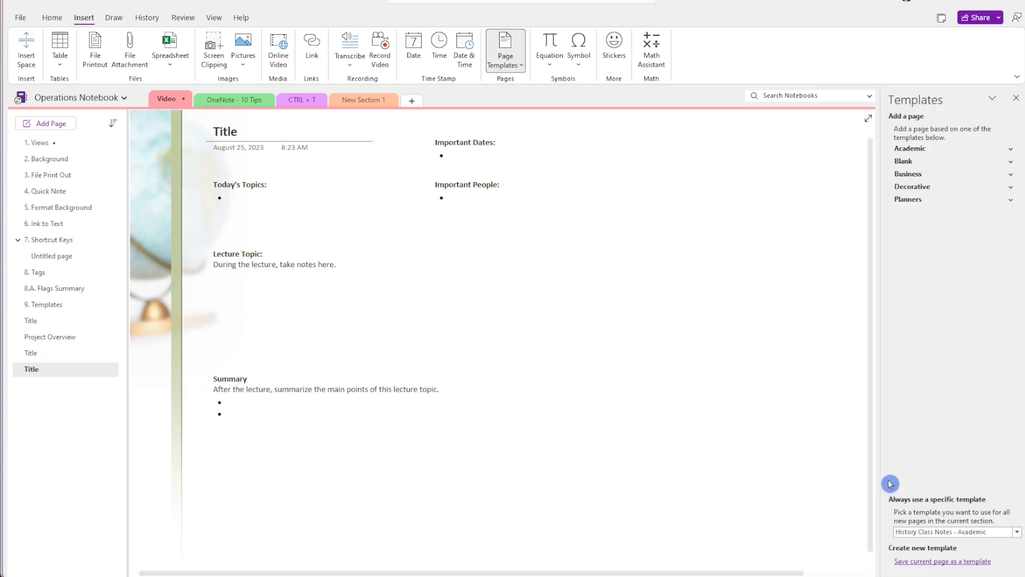
# Step: Set the current section back to No Default Template and accept removing the existing default
pyautogui.click(1017, 534)
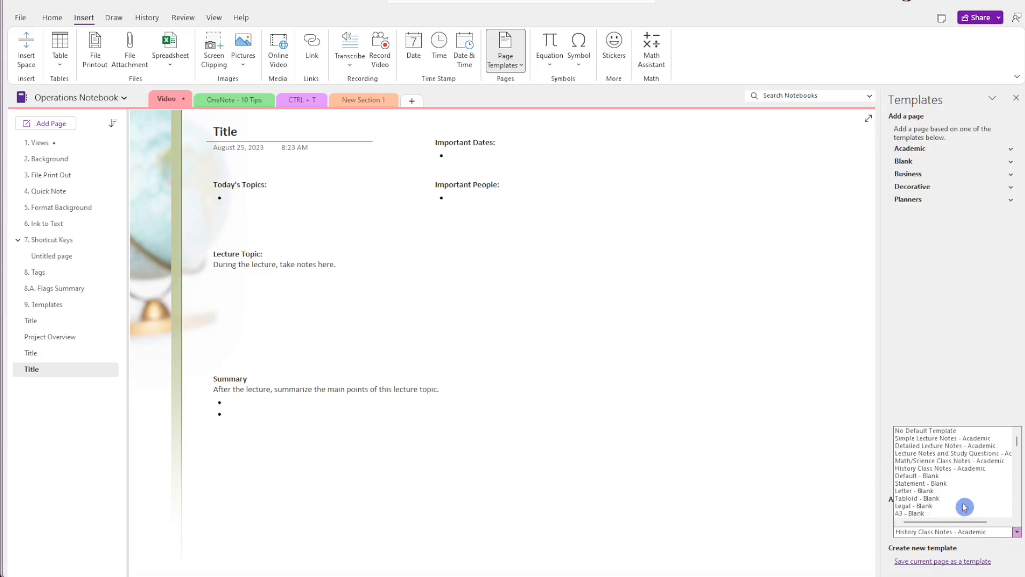
pyautogui.click(928, 431)
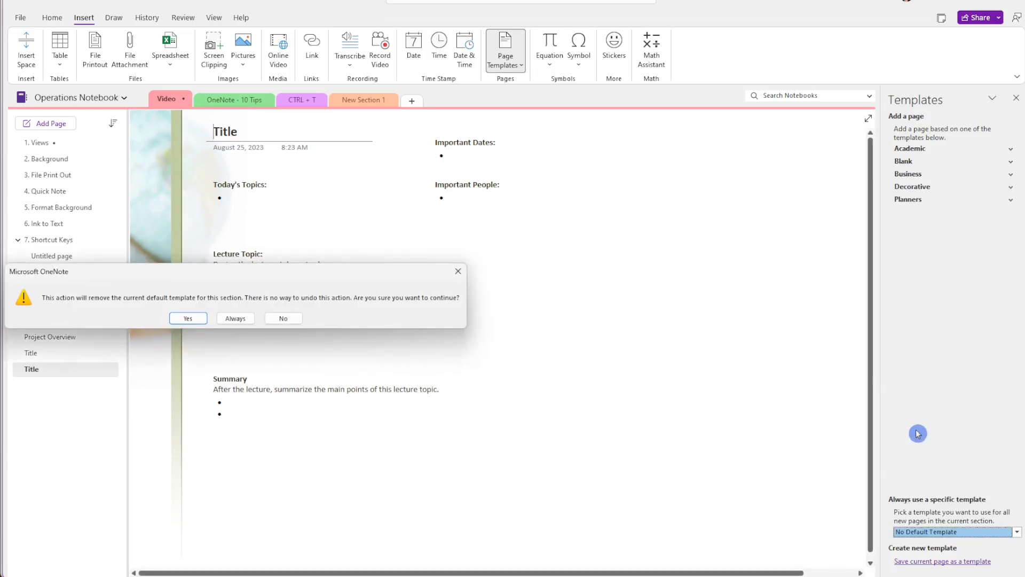
pyautogui.click(188, 317)
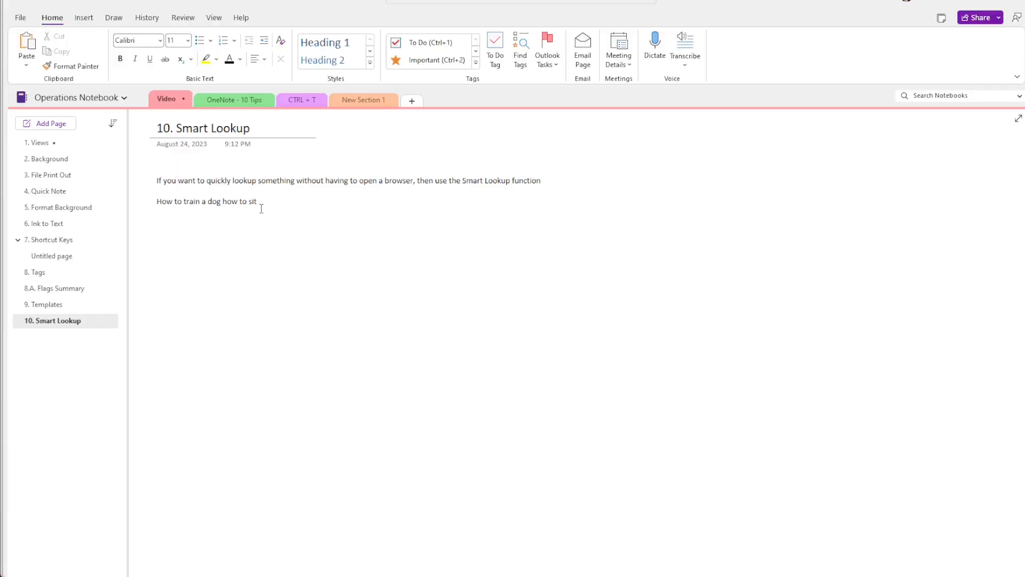
# Step: Run Smart Lookup on the line "How to train a dog how to sit" on the 10. Smart Lookup page
pyautogui.moveTo(264, 204); pyautogui.dragTo(155, 202)
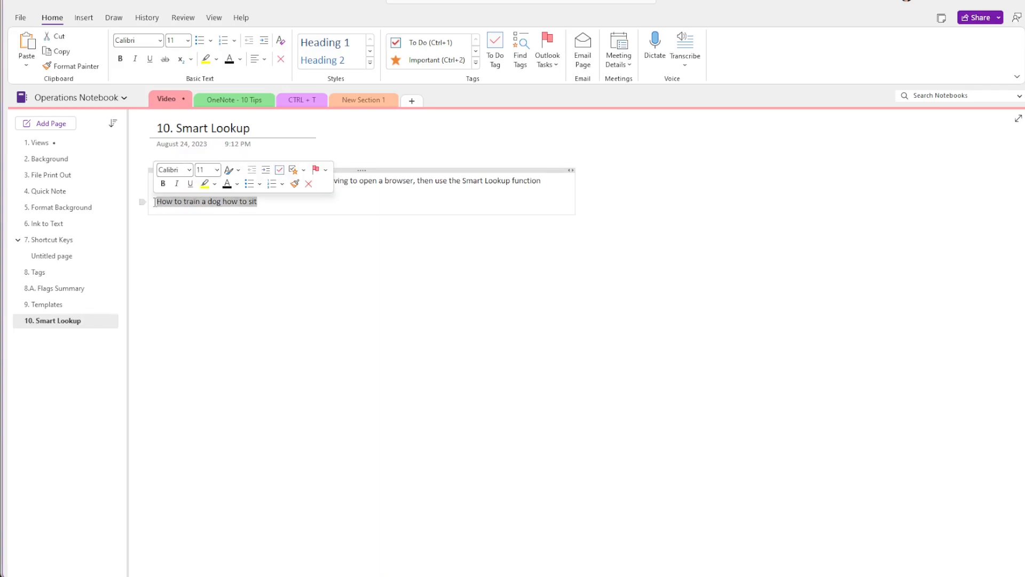
pyautogui.click(183, 19)
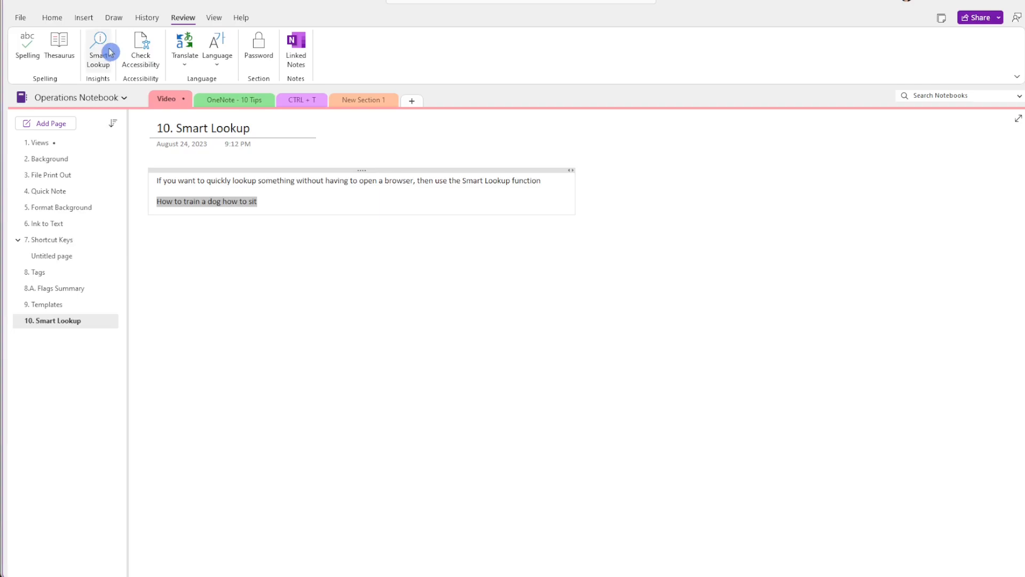
pyautogui.click(107, 53)
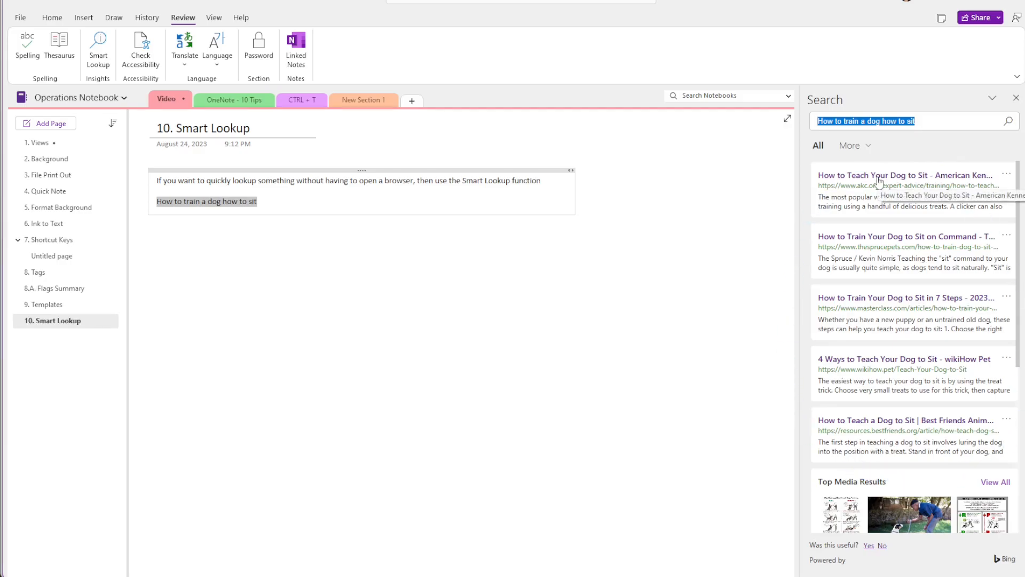
# Step: Clear the query text from the Smart Lookup search
pyautogui.click(927, 121)
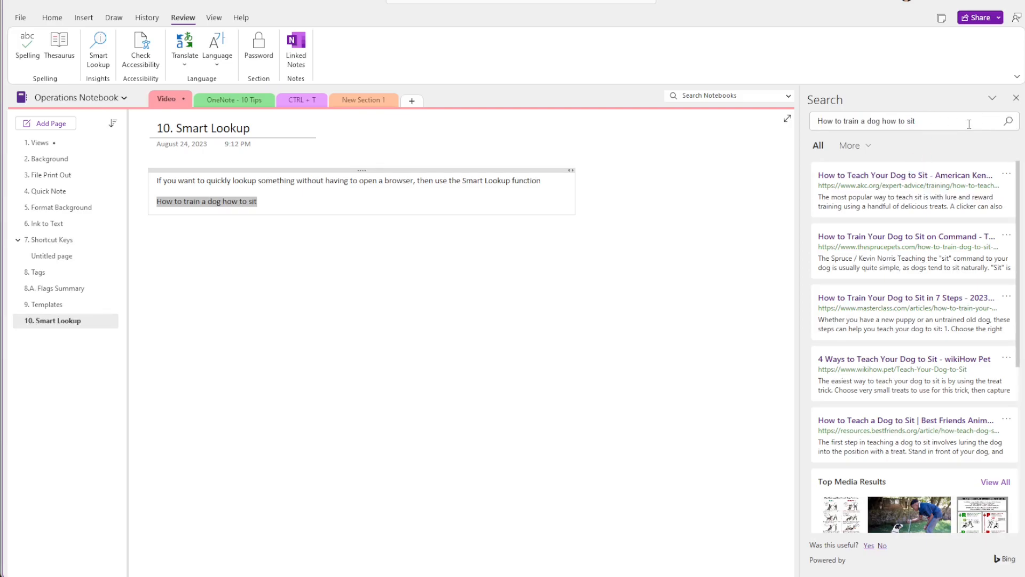
pyautogui.moveTo(938, 120); pyautogui.dragTo(813, 126)
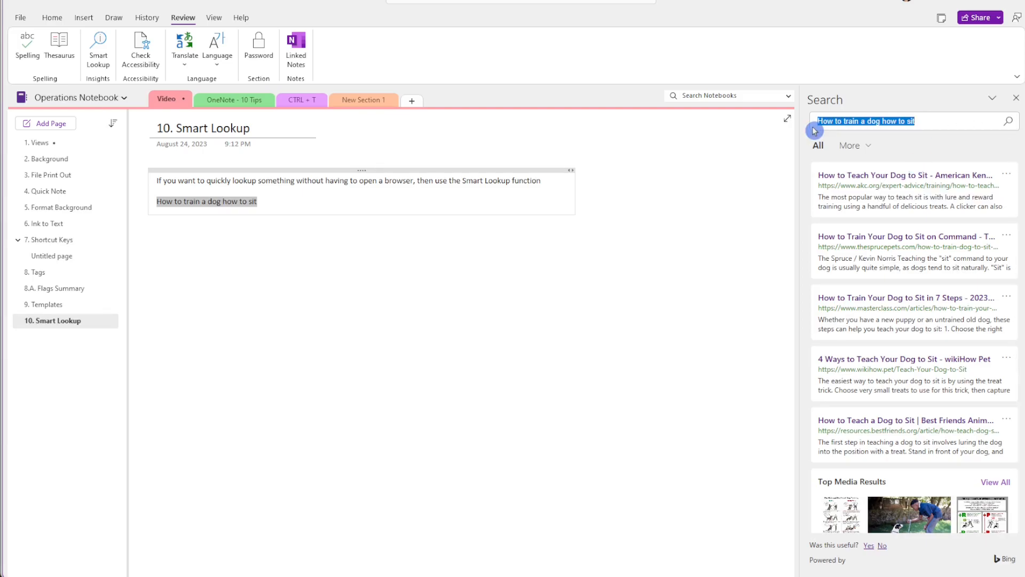
pyautogui.press('BackSpace')
pyautogui.click(814, 131)
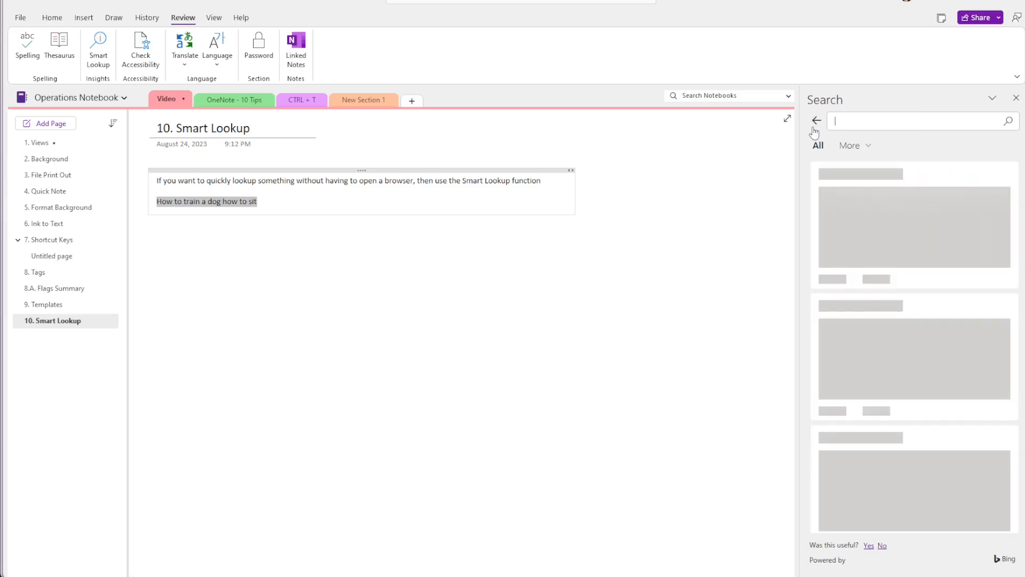